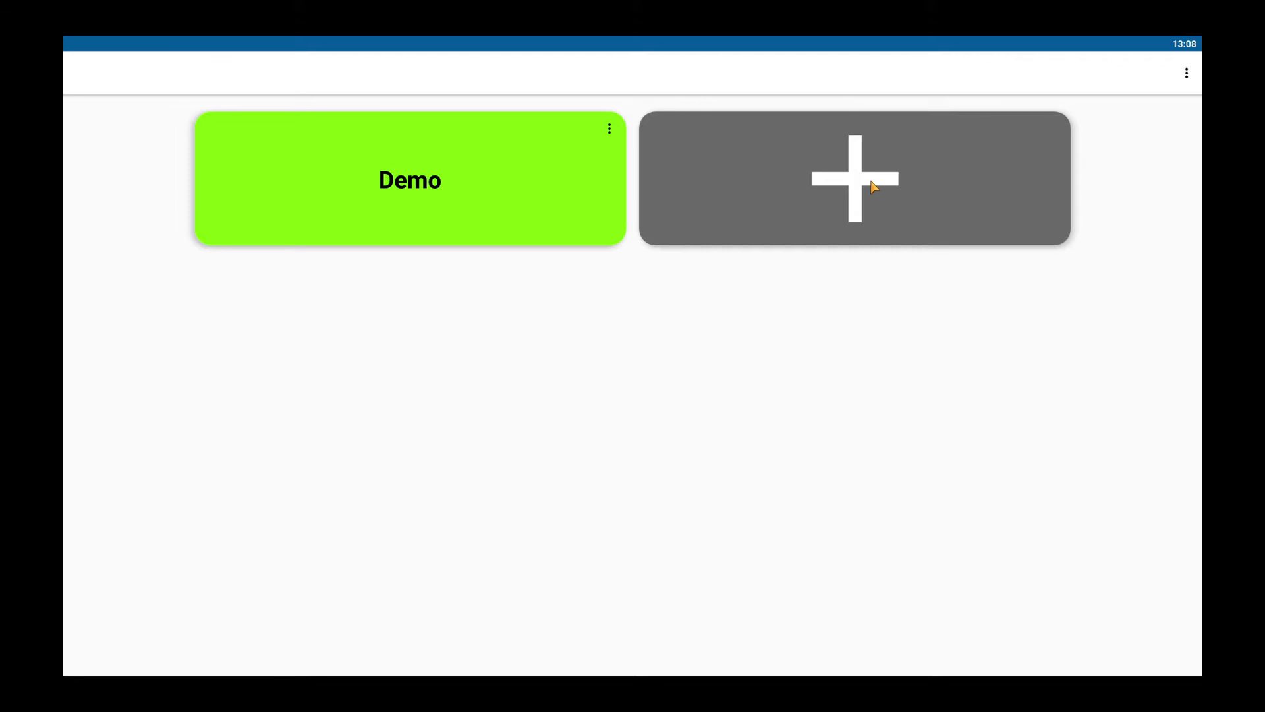
# Step: Start a new panel connection, then cancel the Input device url dialog so only Demo remains
pyautogui.click(873, 186)
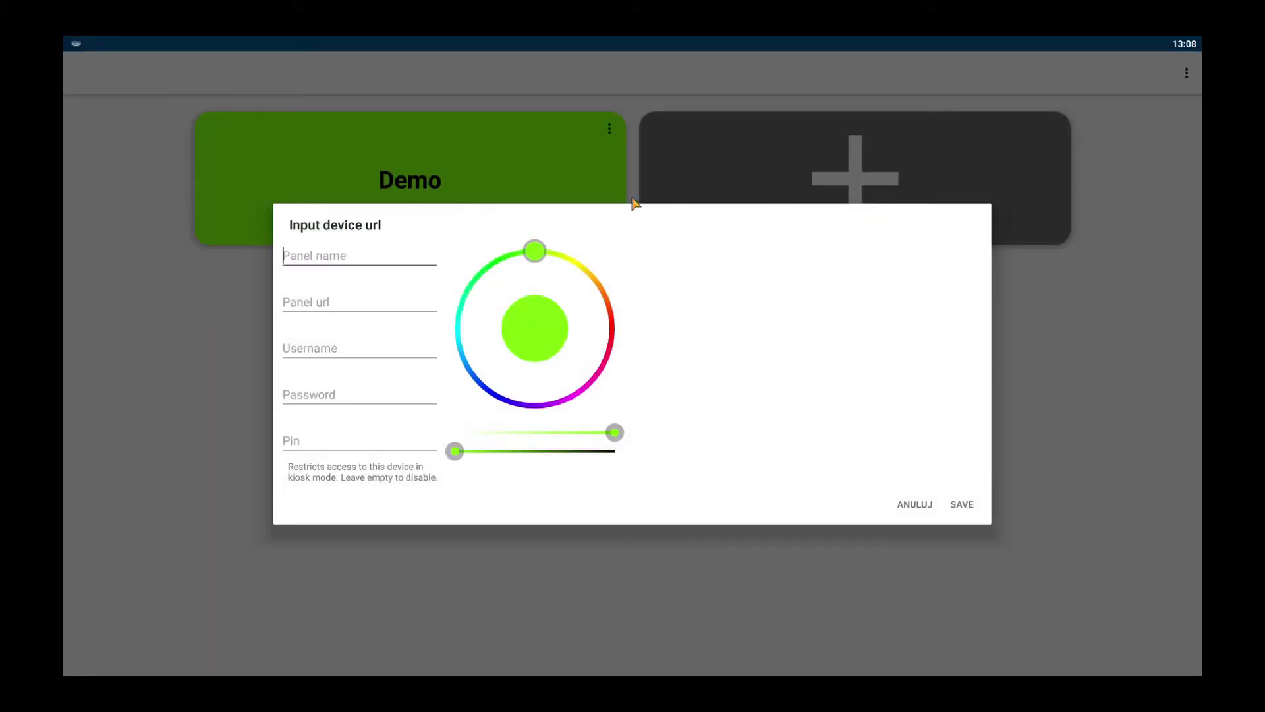
pyautogui.click(354, 441)
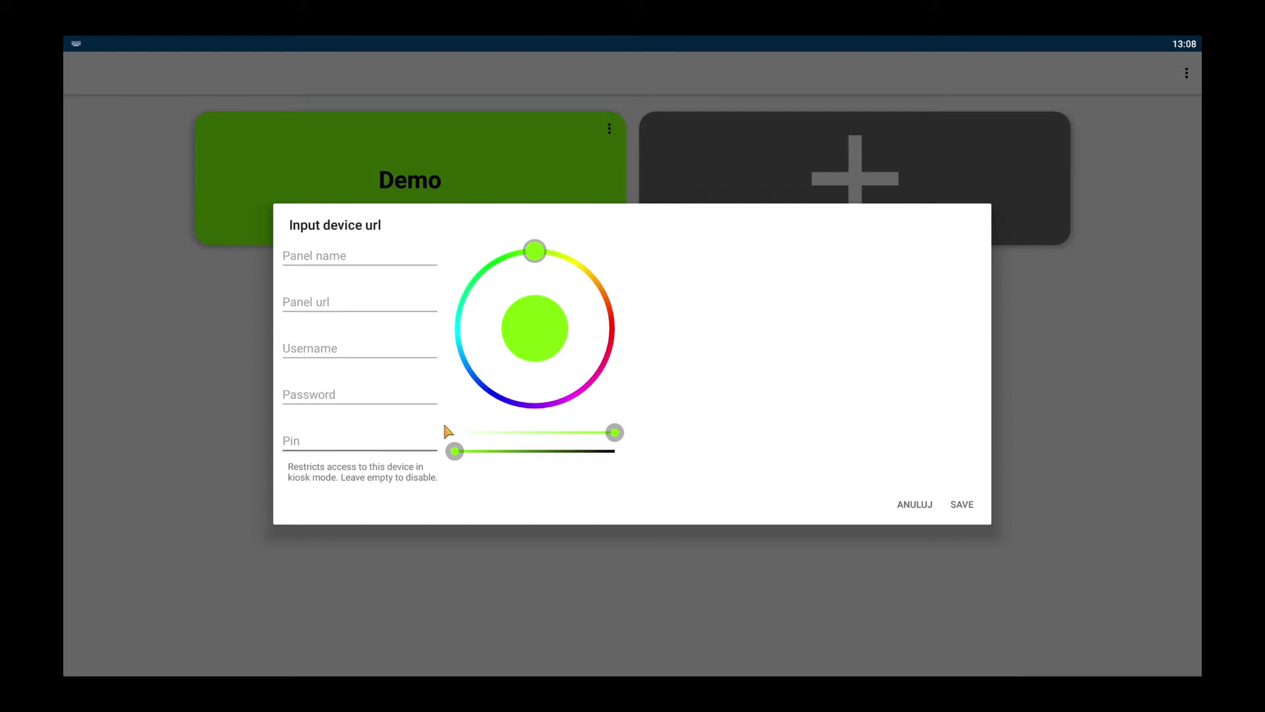
pyautogui.click(897, 509)
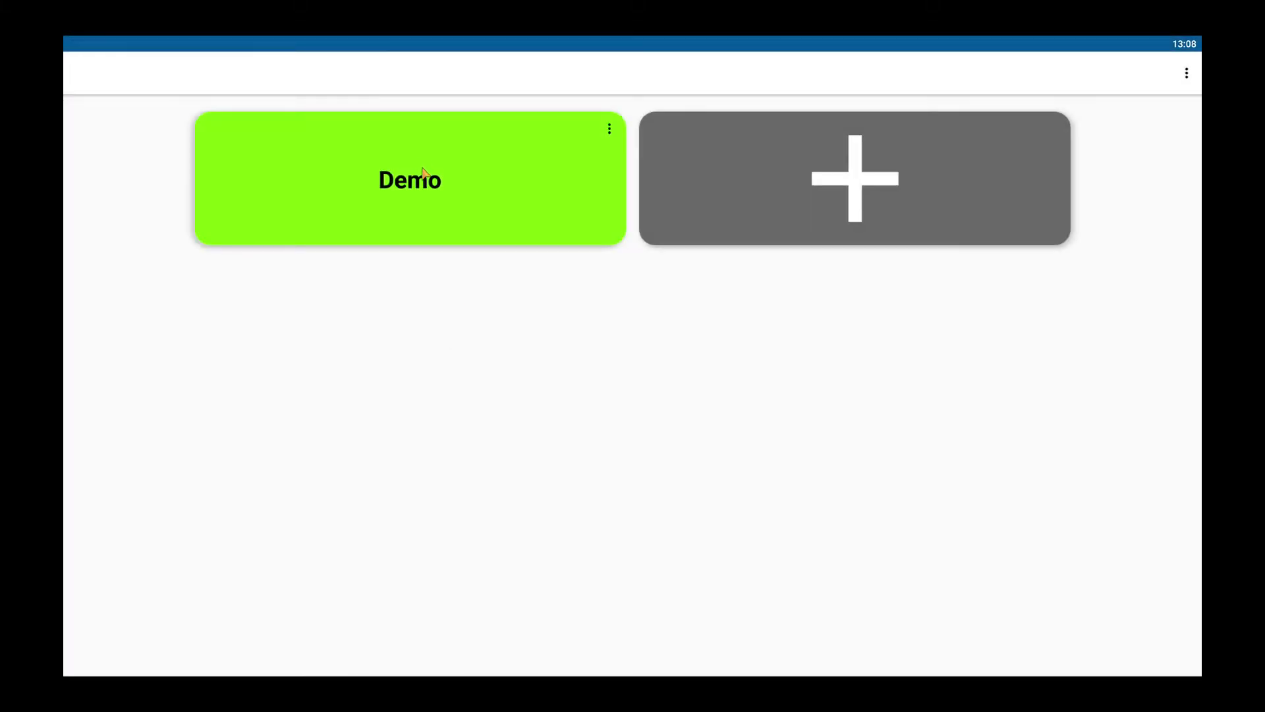
# Step: Switch on Kiosk Mode in Settings, then open the Demo panel to reach its PIN lock
pyautogui.click(1093, 62)
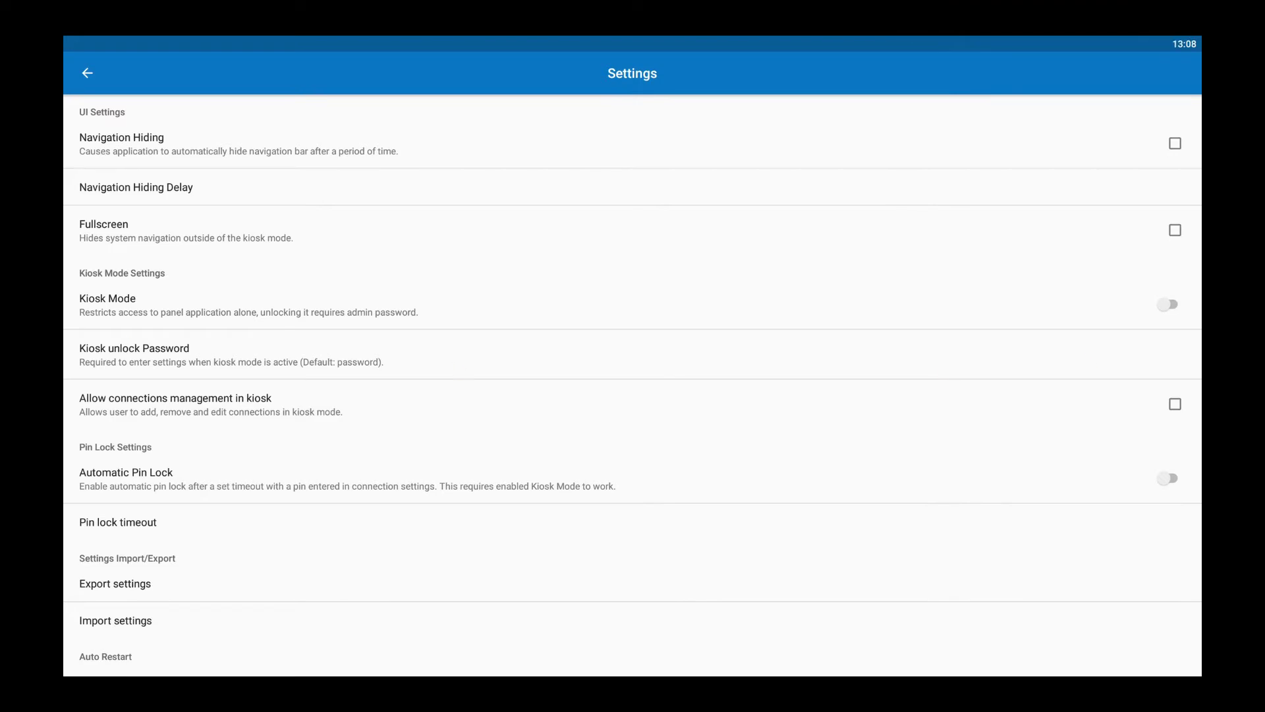
pyautogui.click(1176, 304)
pyautogui.click(90, 75)
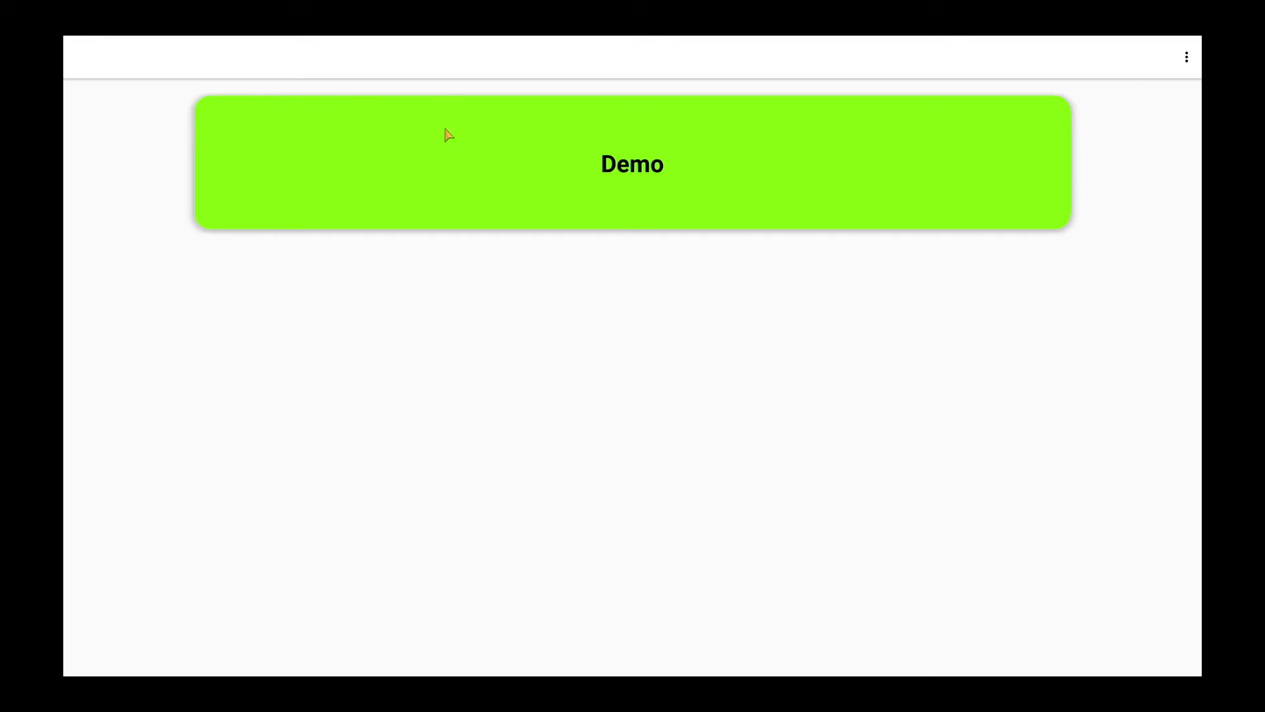
pyautogui.click(659, 167)
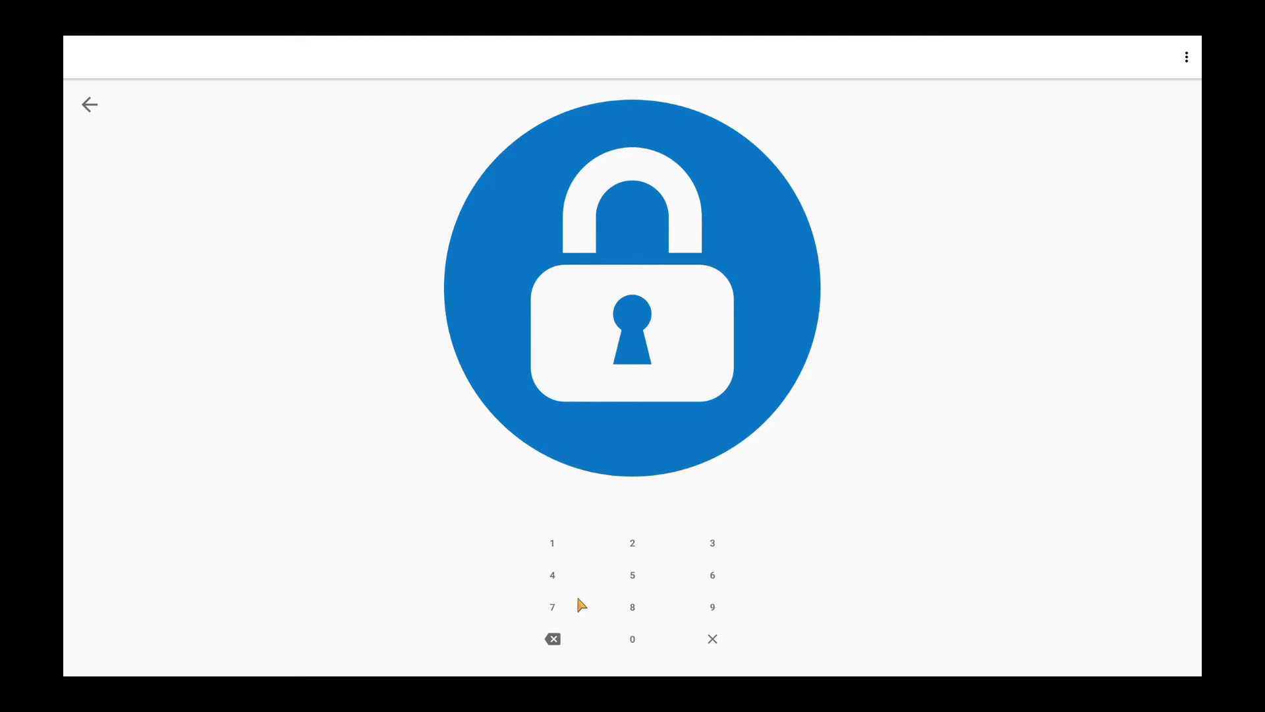
# Step: Enter the panel PIN on the lock-screen keypad to reach the Main View dashboard
pyautogui.click(557, 543)
pyautogui.click(634, 544)
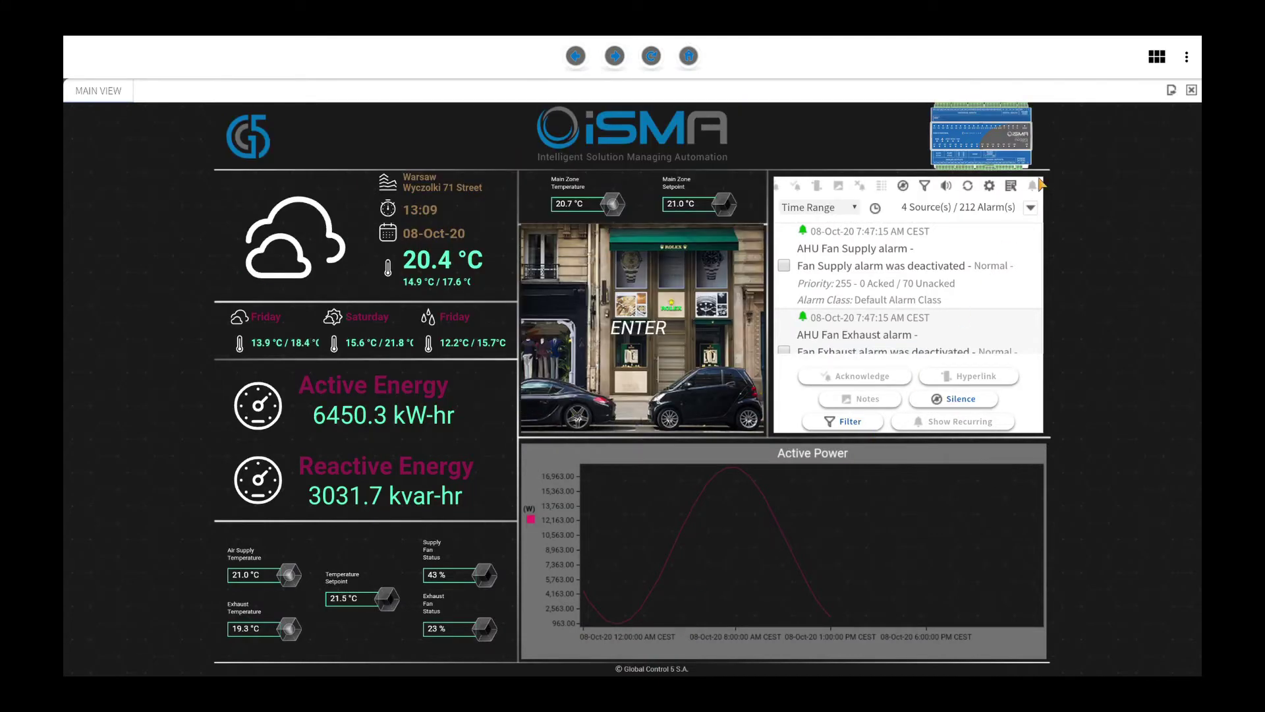
# Step: Open Settings from the kebab menu by entering the admin password
pyautogui.click(1190, 59)
pyautogui.click(1196, 97)
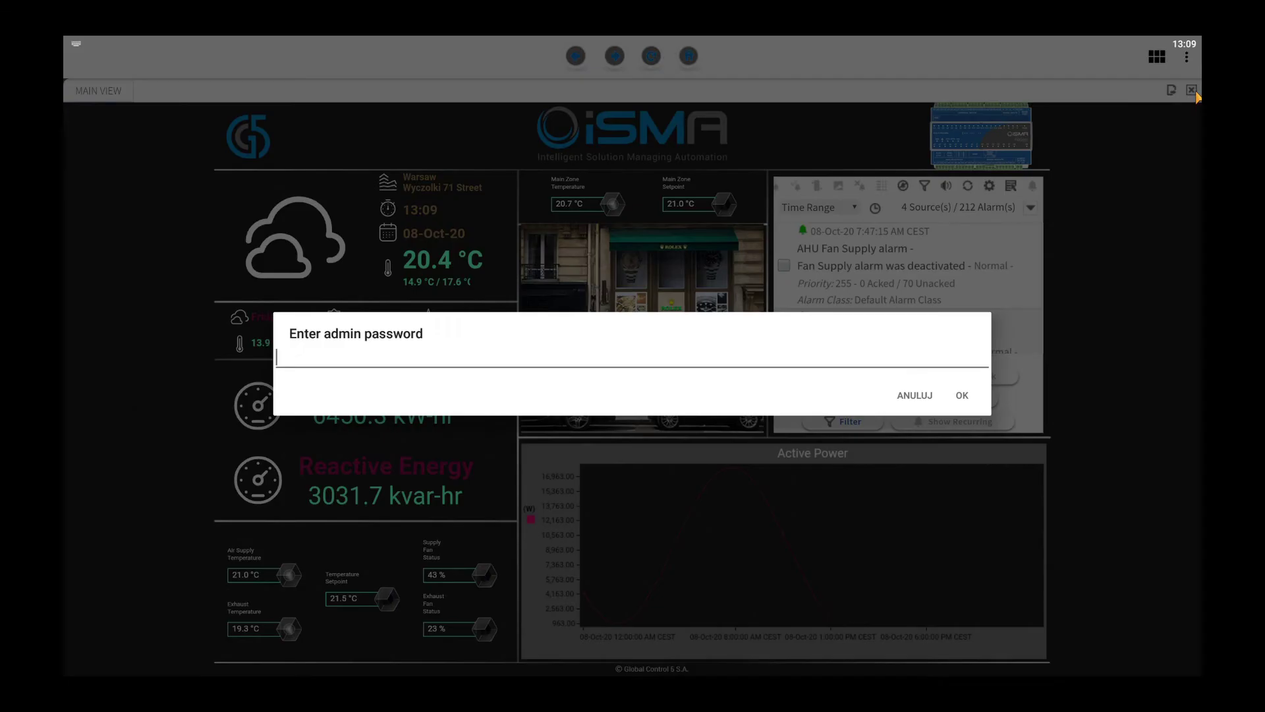
pyautogui.write('admin123')
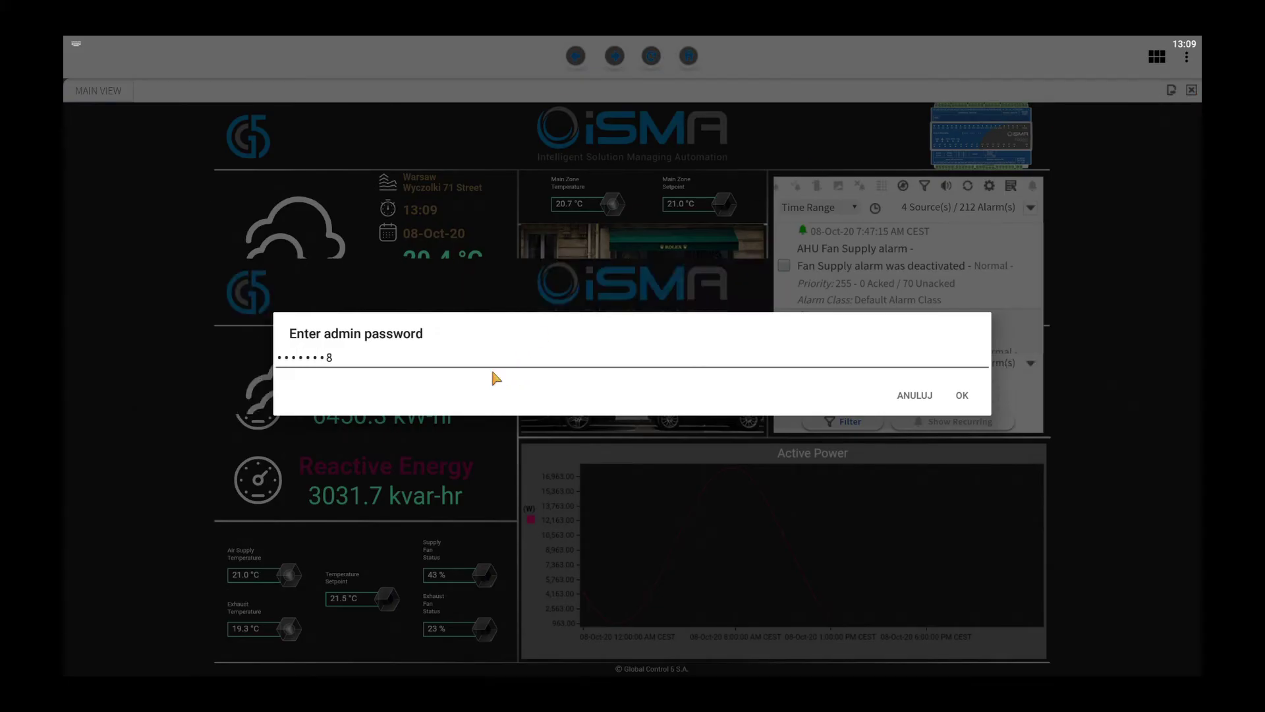
pyautogui.click(964, 395)
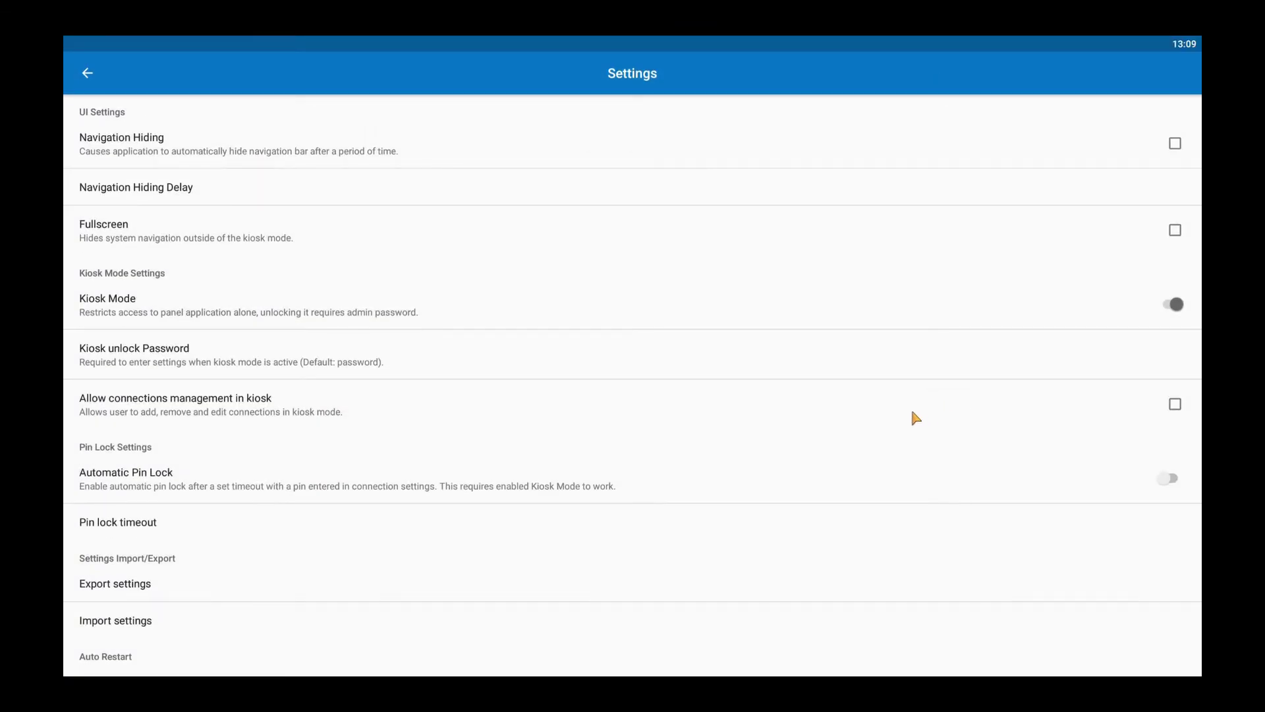
# Step: Accept the 60 pin lock timeout and switch on Automatic Pin Lock
pyautogui.scroll(-2, 163, 460)
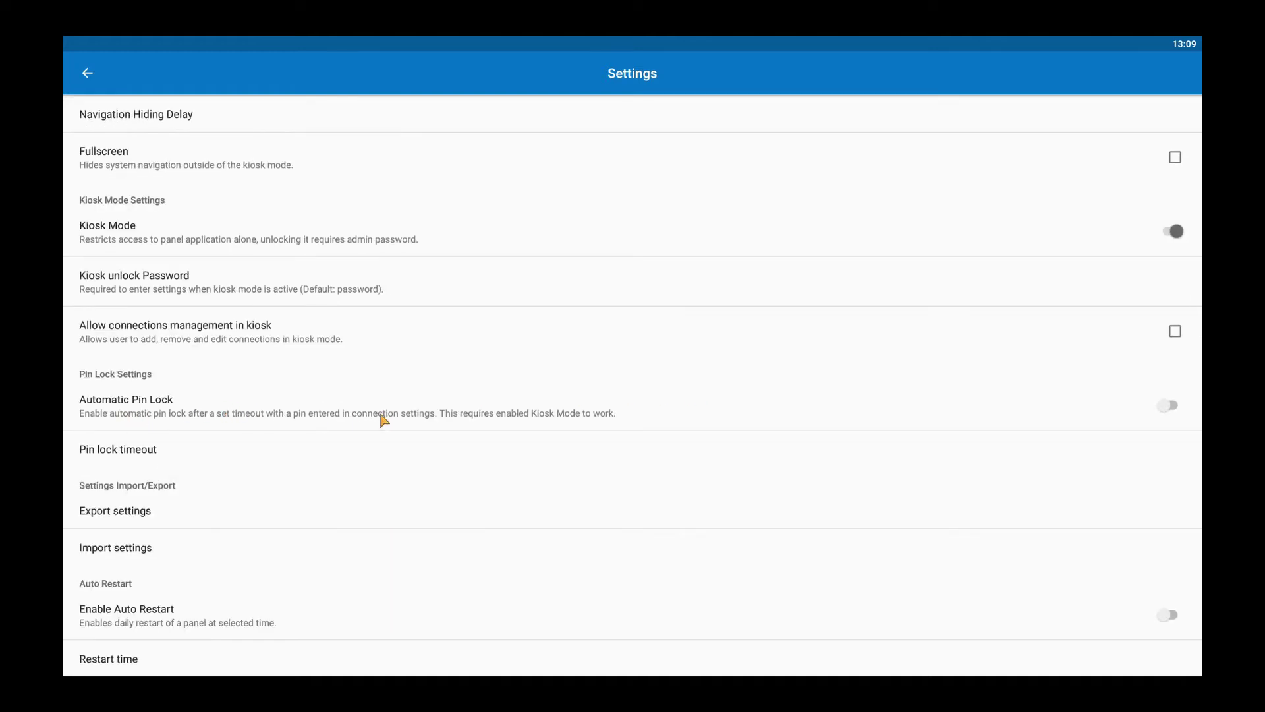
pyautogui.click(188, 448)
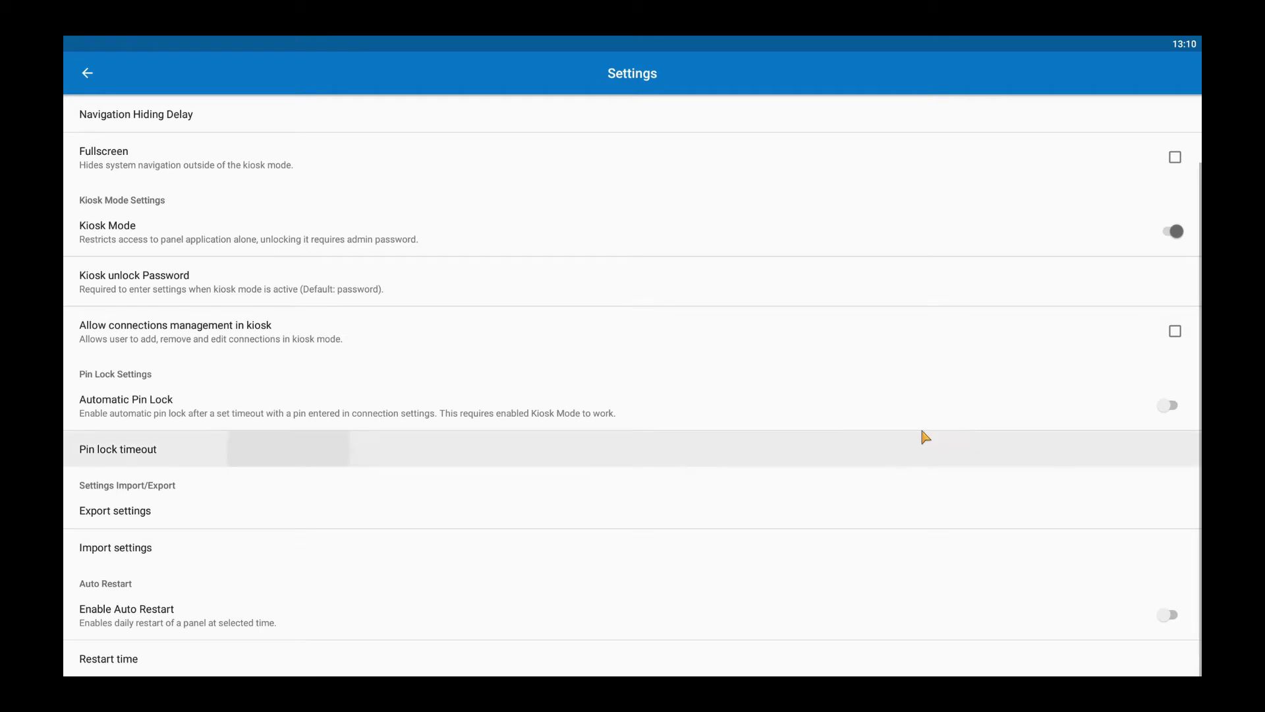
pyautogui.click(958, 409)
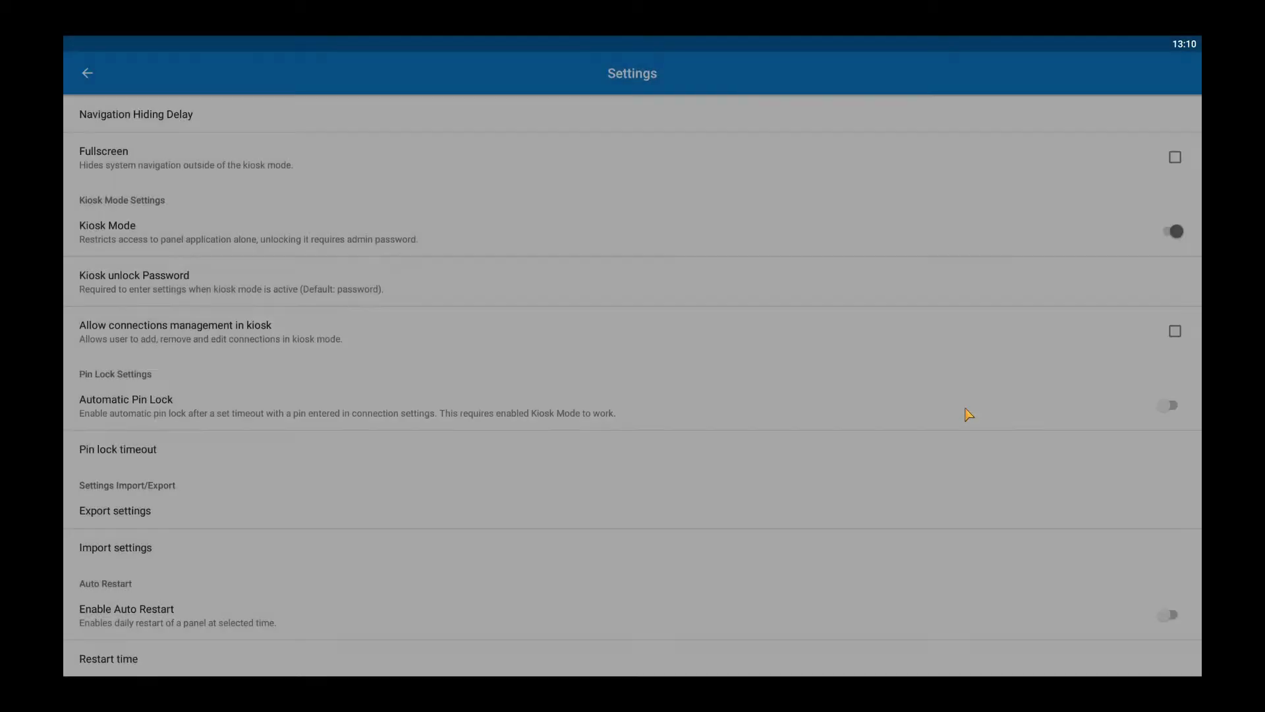
pyautogui.click(1174, 407)
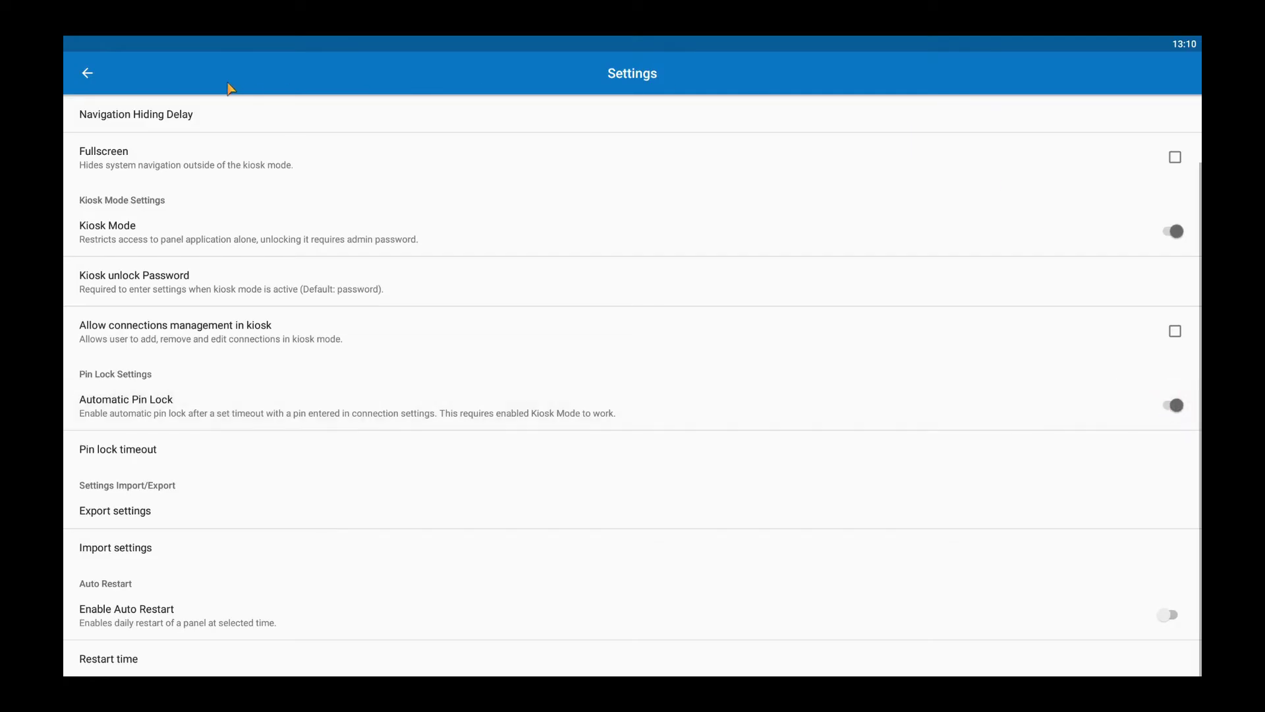
# Step: Leave Settings and unlock the PIN-locked Demo dashboard with the panel PIN
pyautogui.click(87, 74)
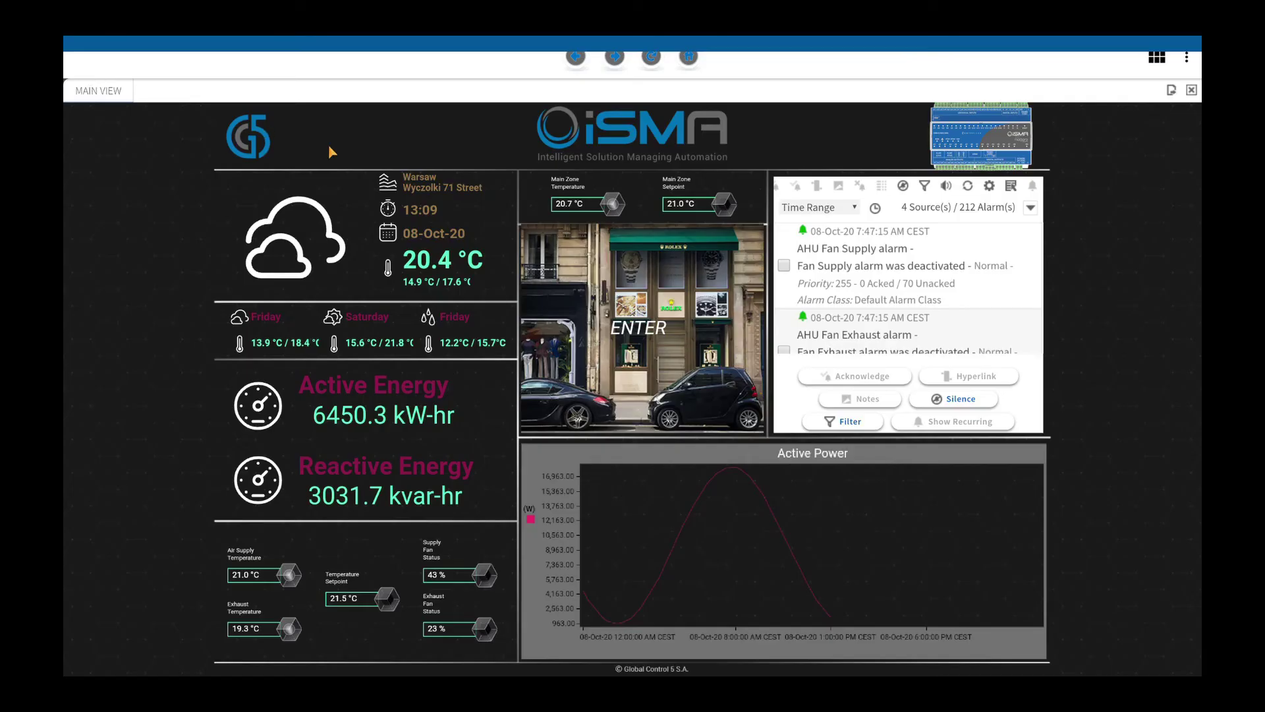
pyautogui.click(419, 177)
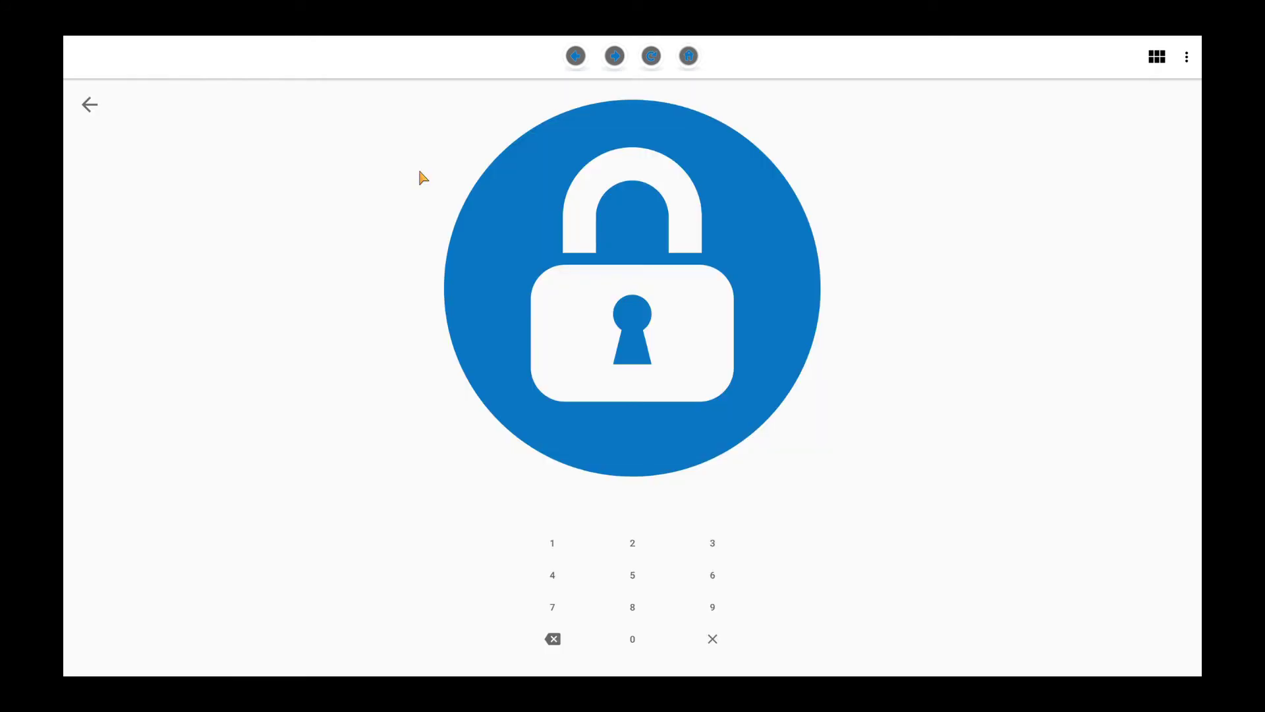
pyautogui.click(632, 543)
pyautogui.click(712, 543)
pyautogui.click(554, 576)
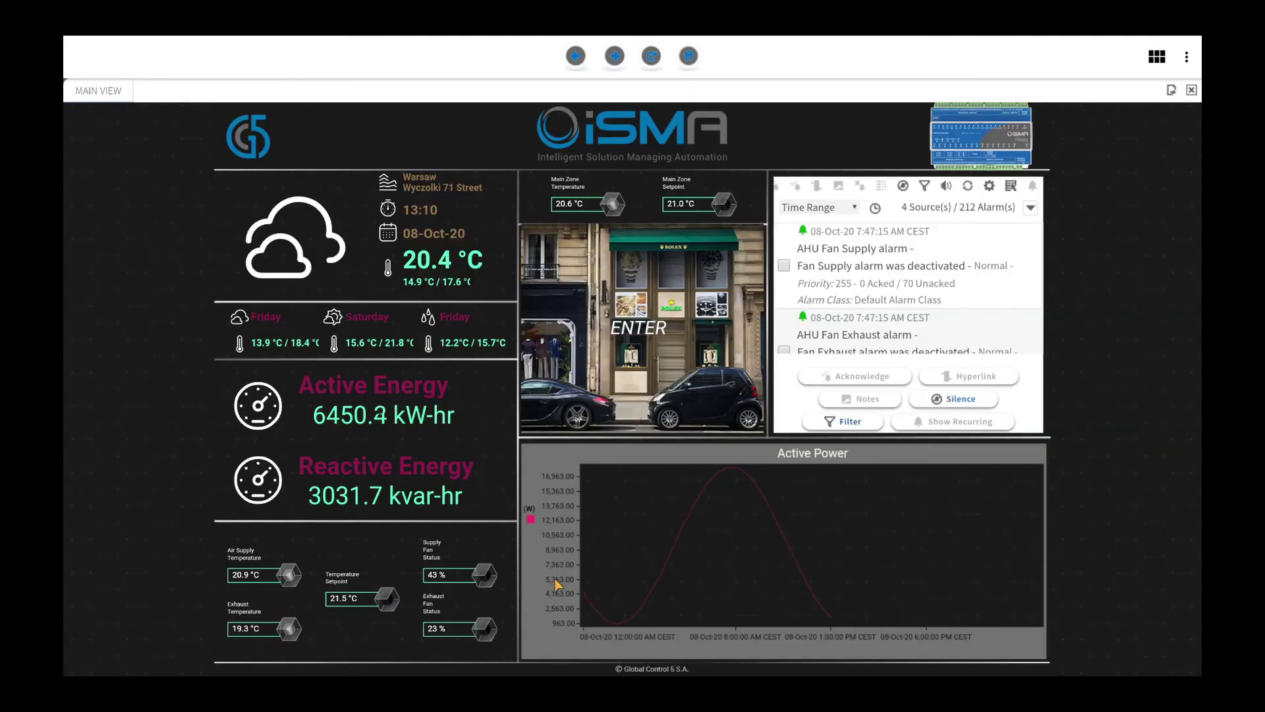
# Step: Reopen Settings with the admin password and scroll down to the Auto Restart section
pyautogui.click(1186, 56)
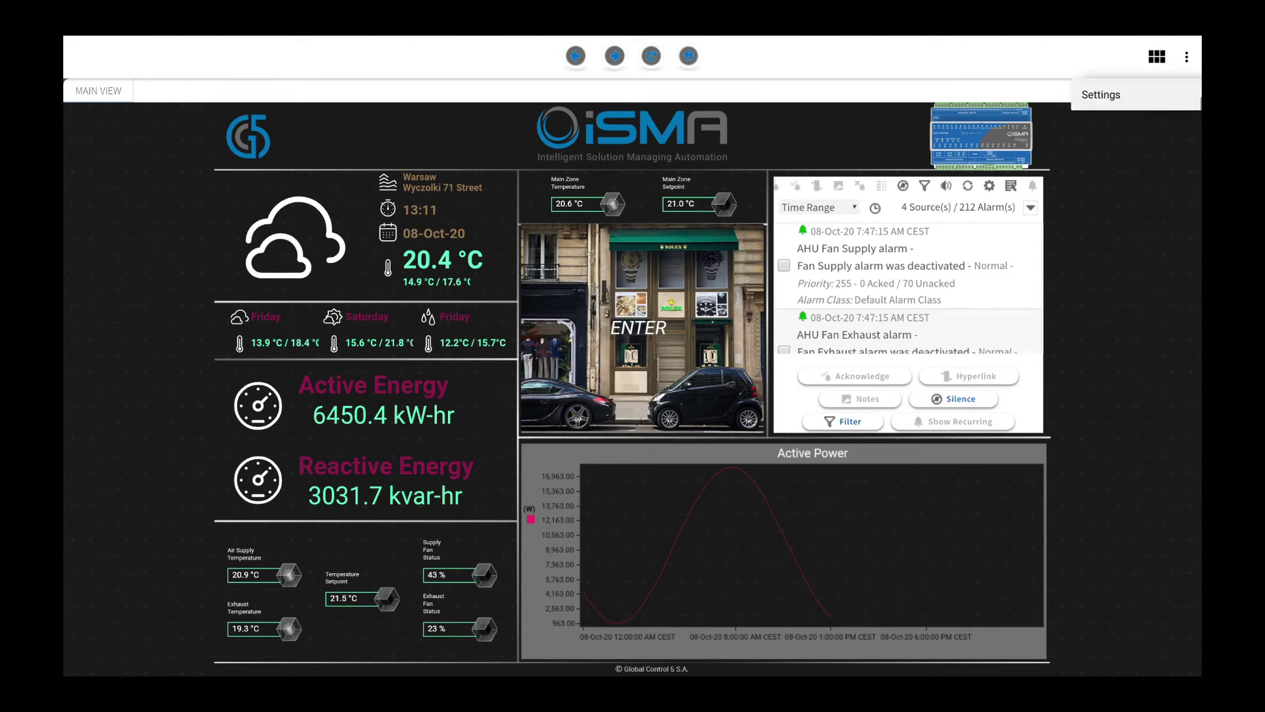
pyautogui.click(1101, 94)
pyautogui.write('123')
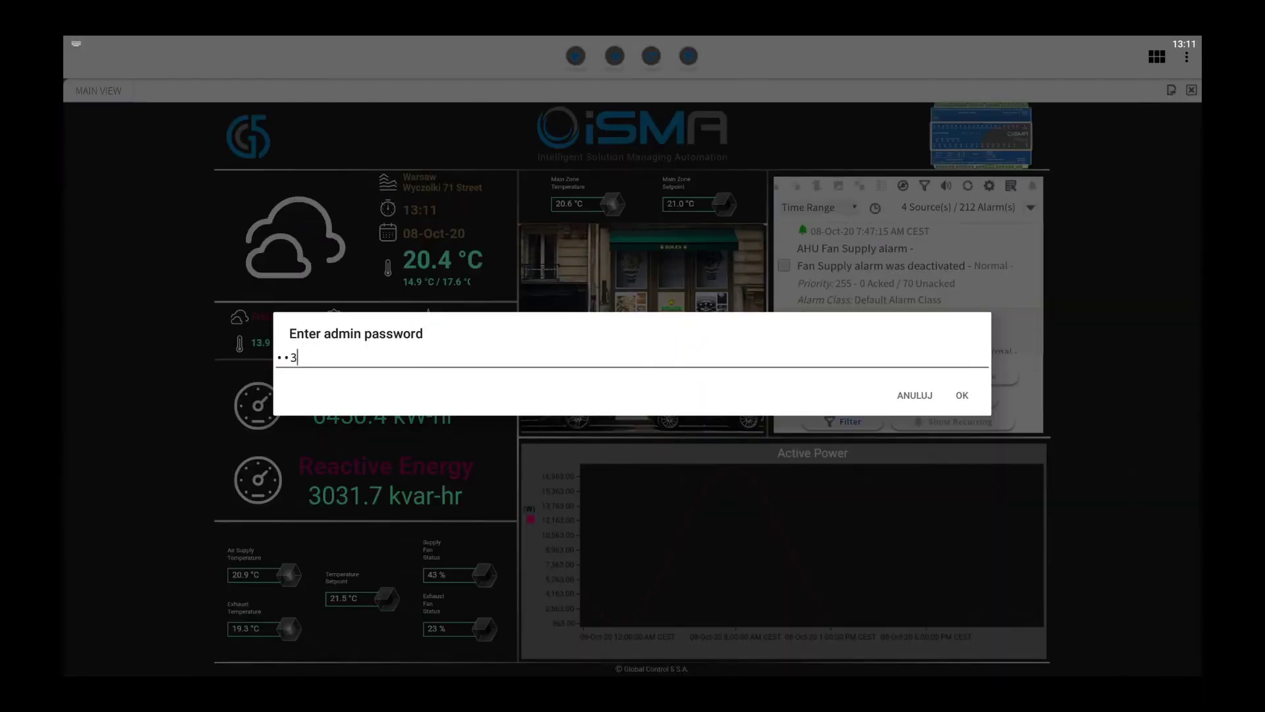
pyautogui.write('45678')
pyautogui.click(961, 397)
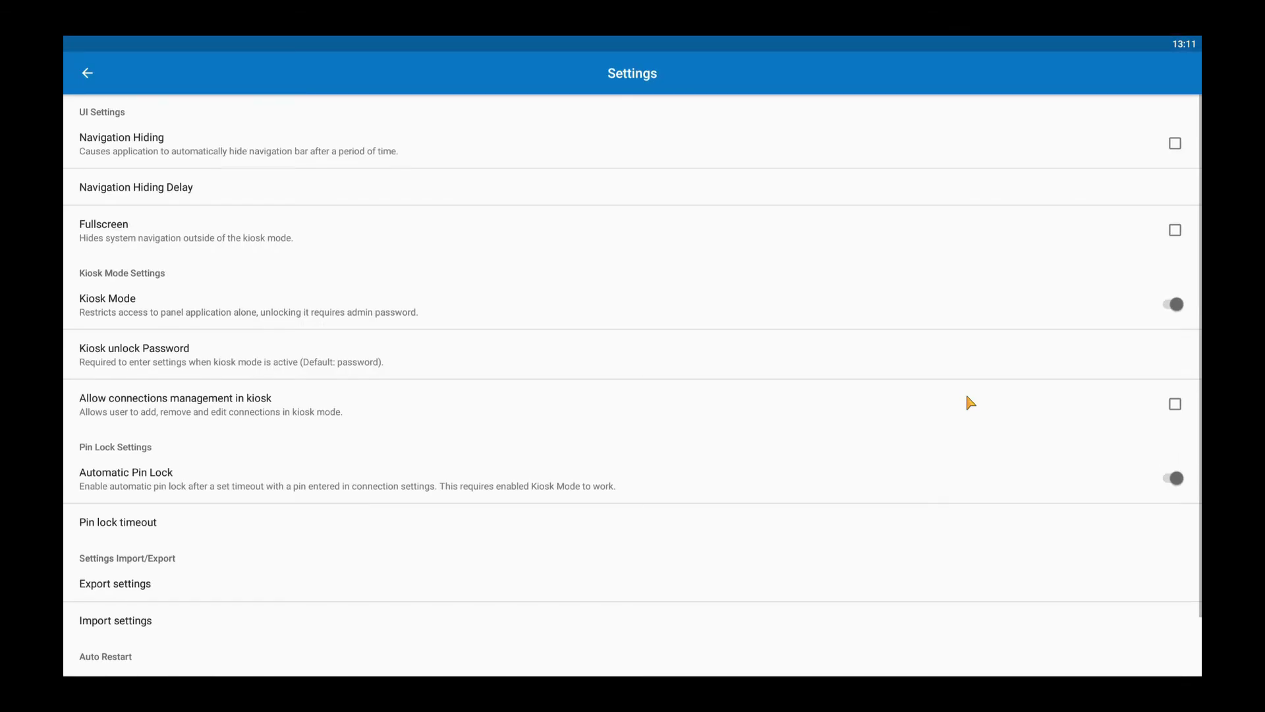
pyautogui.scroll(-2, 790, 414)
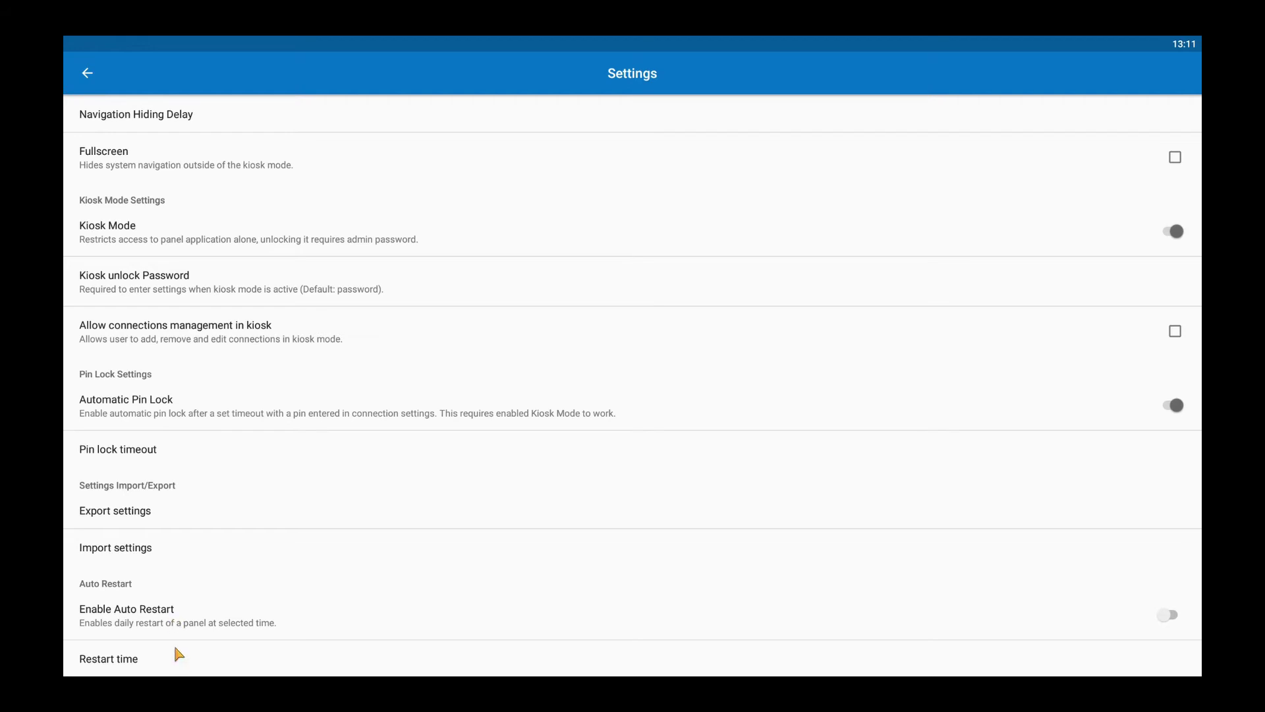
# Step: Set the daily Restart time to 01:20 on the clock dial and confirm it
pyautogui.click(137, 658)
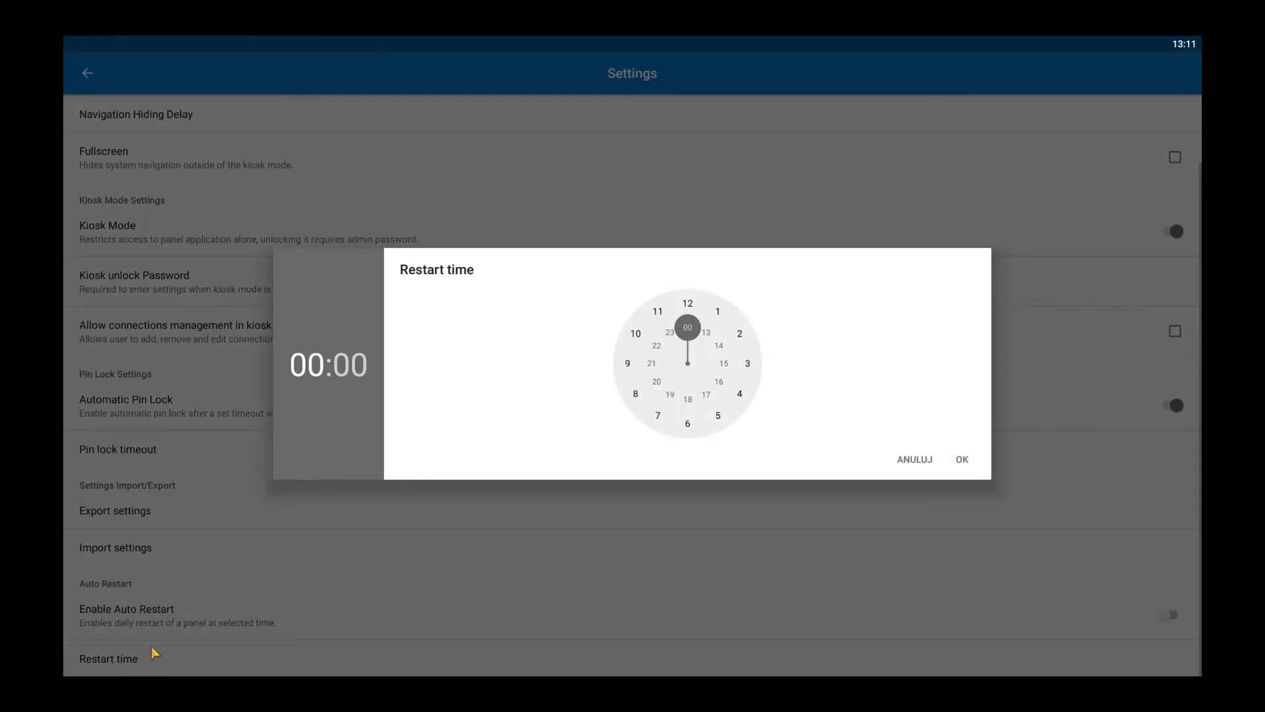
pyautogui.click(730, 321)
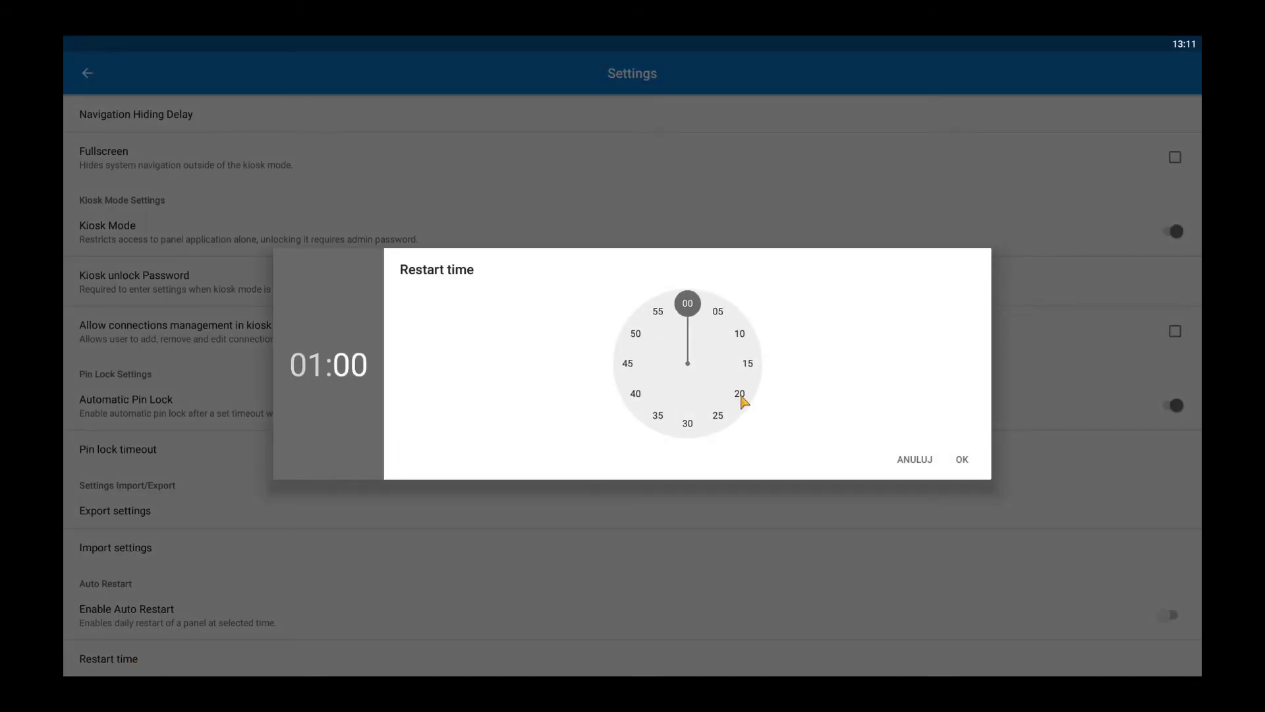
pyautogui.click(740, 395)
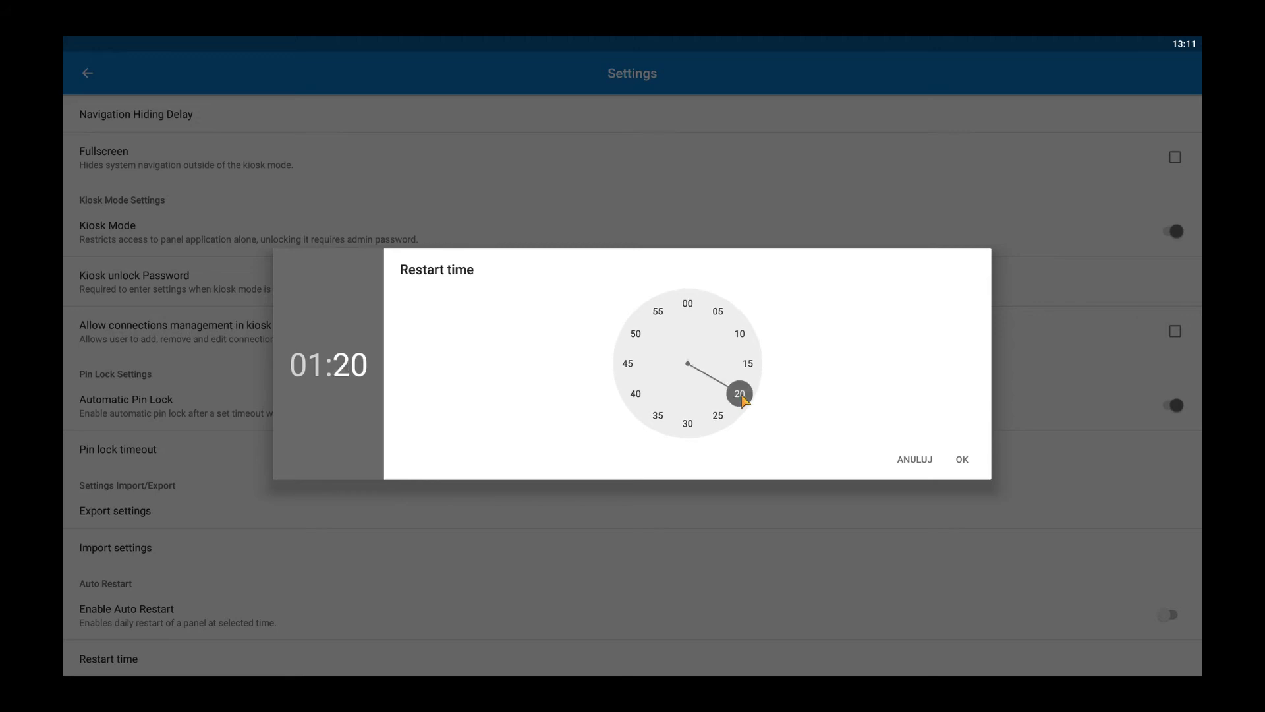
pyautogui.click(974, 459)
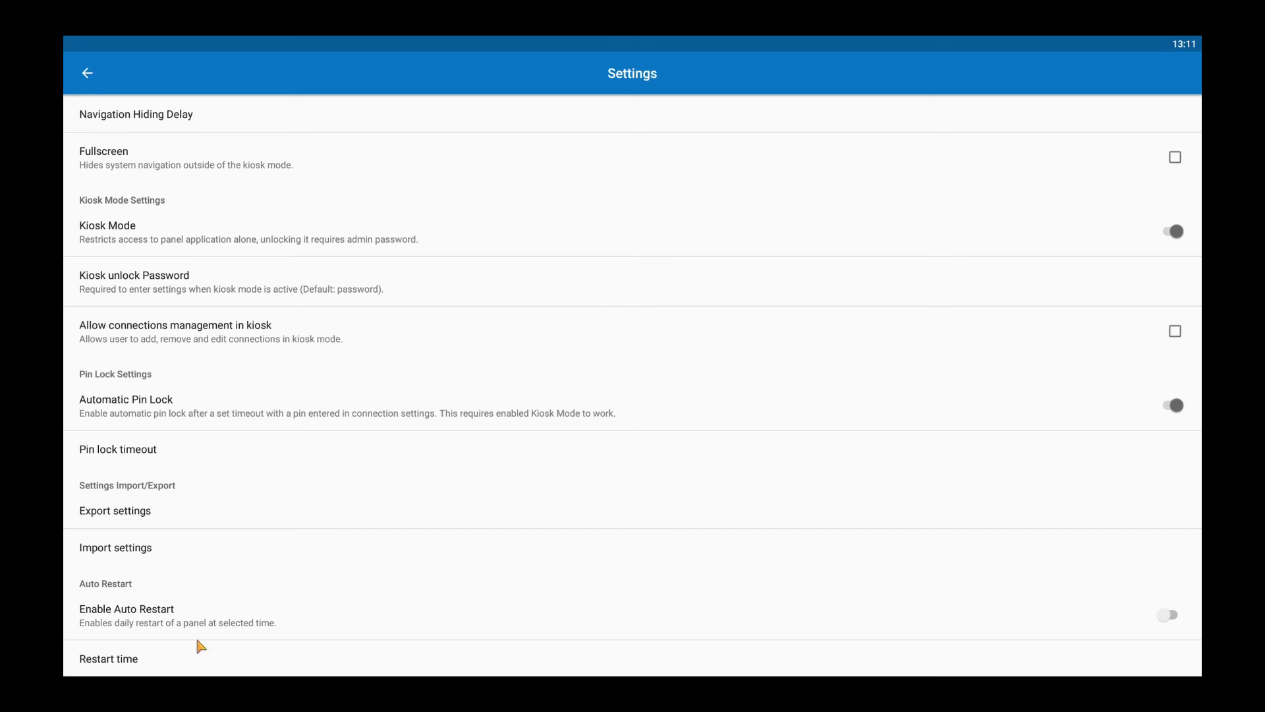
# Step: Open Export settings and tick Include connections data before exporting iSMA_export.json
pyautogui.click(143, 518)
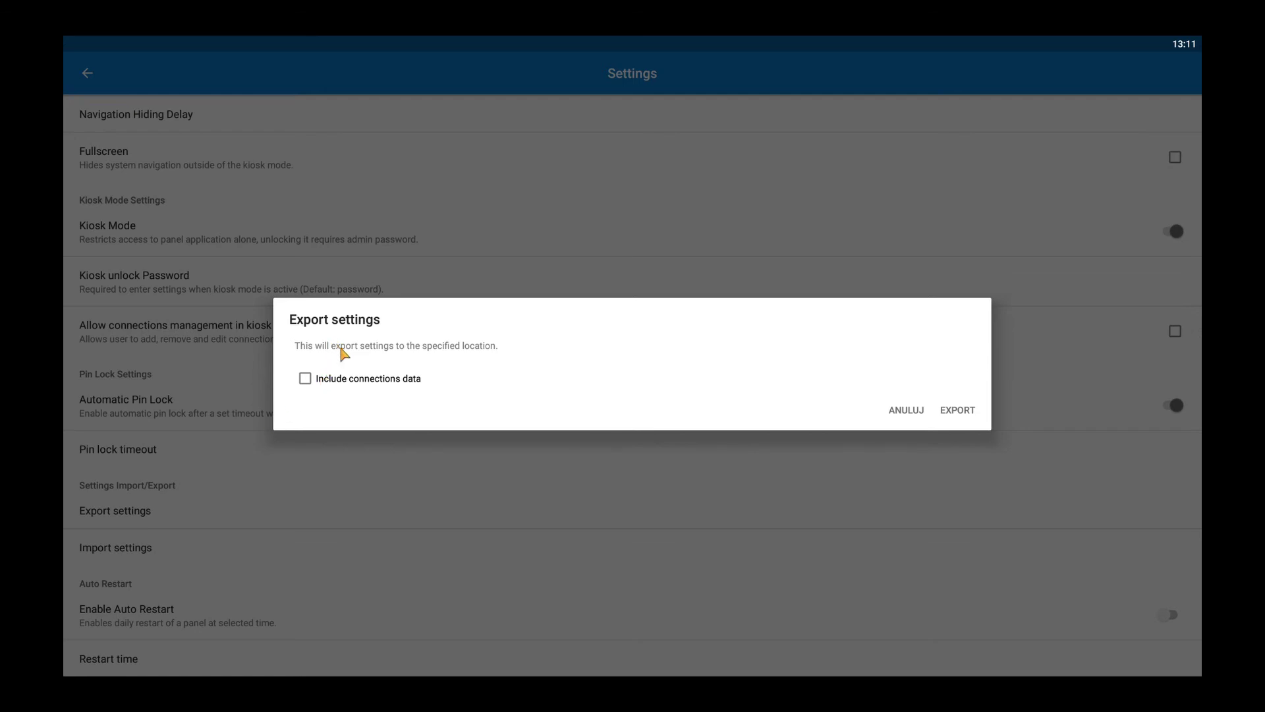
pyautogui.click(305, 380)
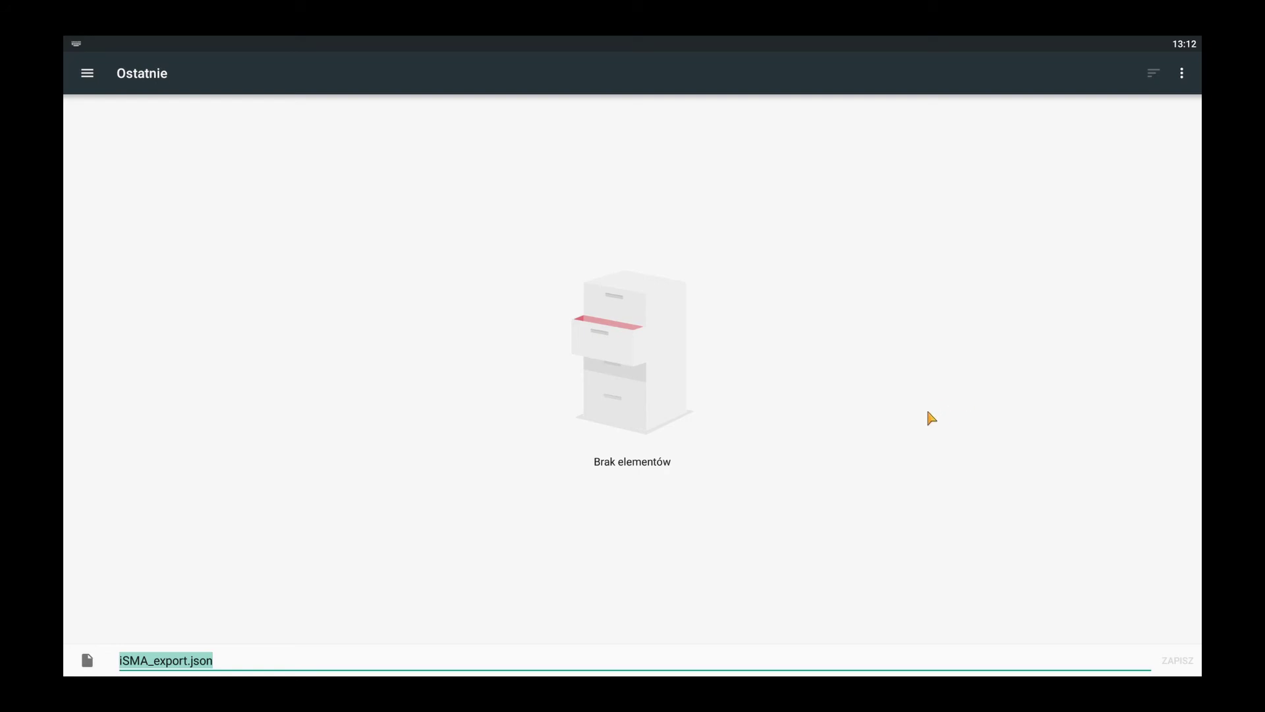
# Step: Save iSMA_export.json into the Pobrane (Downloads) folder
pyautogui.click(103, 81)
pyautogui.click(125, 161)
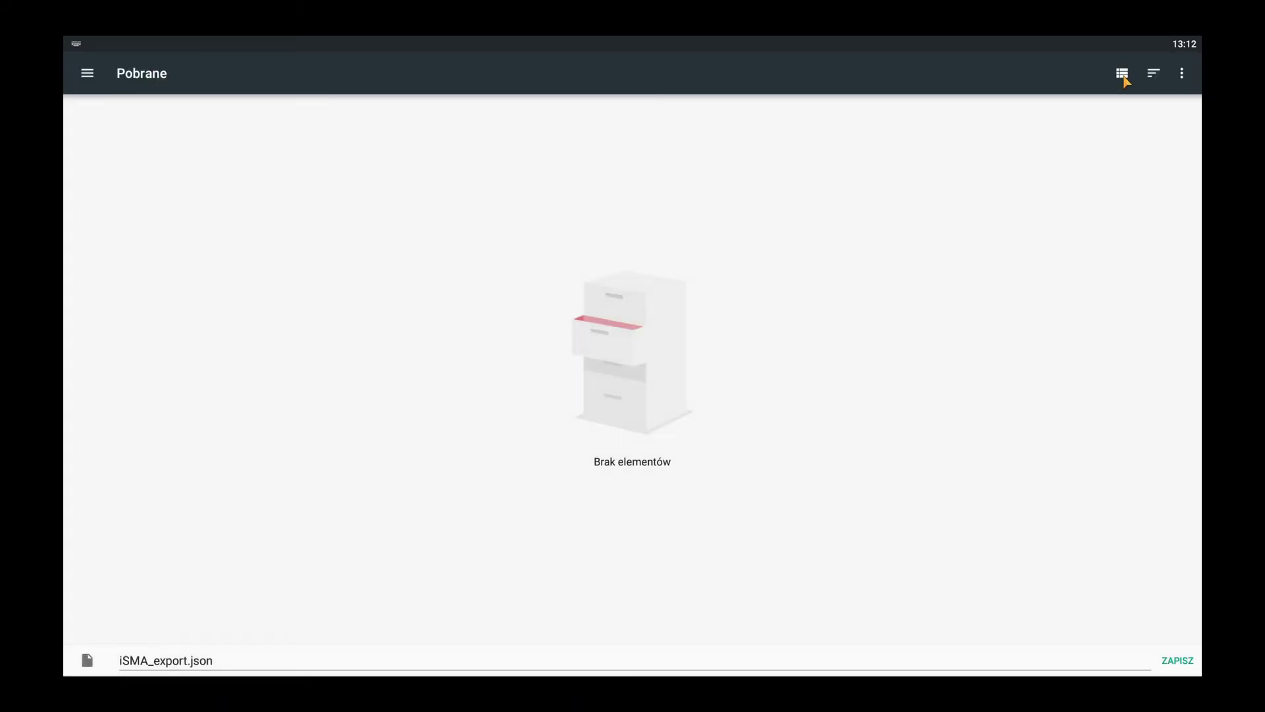
pyautogui.click(1122, 73)
pyautogui.click(1178, 661)
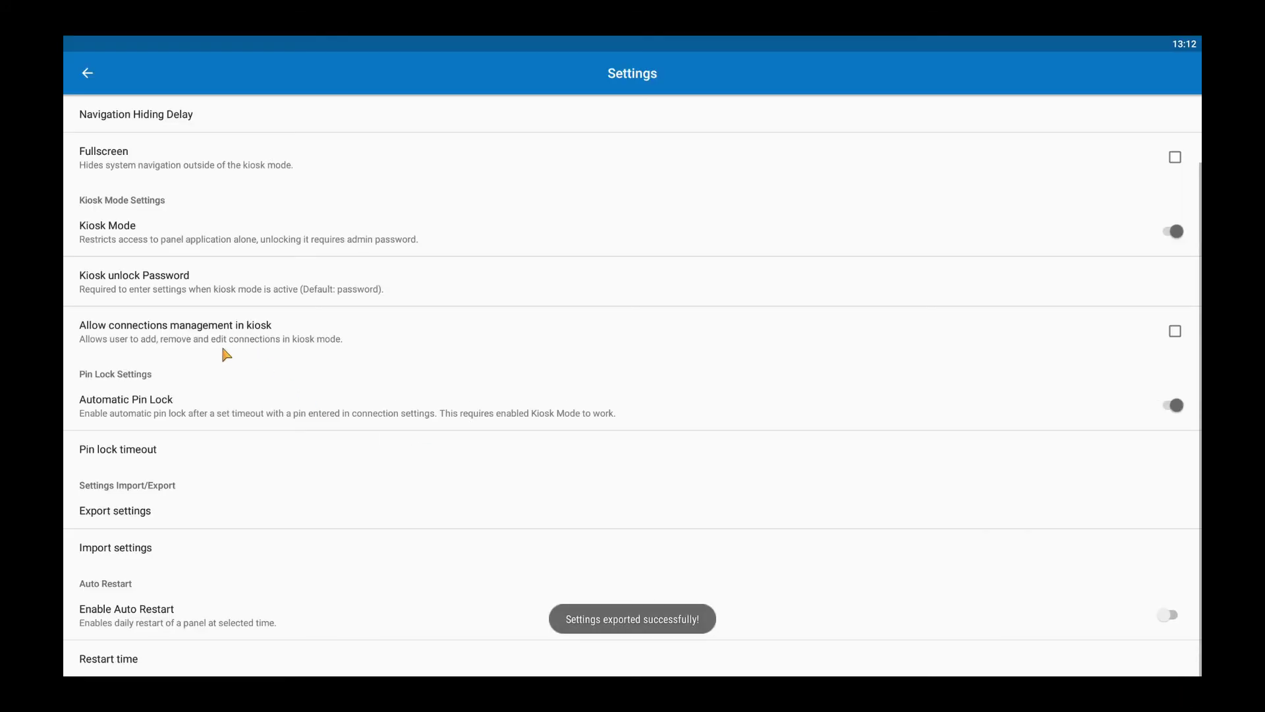
# Step: Allow connections management in kiosk, return to the connections list and open Demo's options
pyautogui.scroll(2, 784, 455)
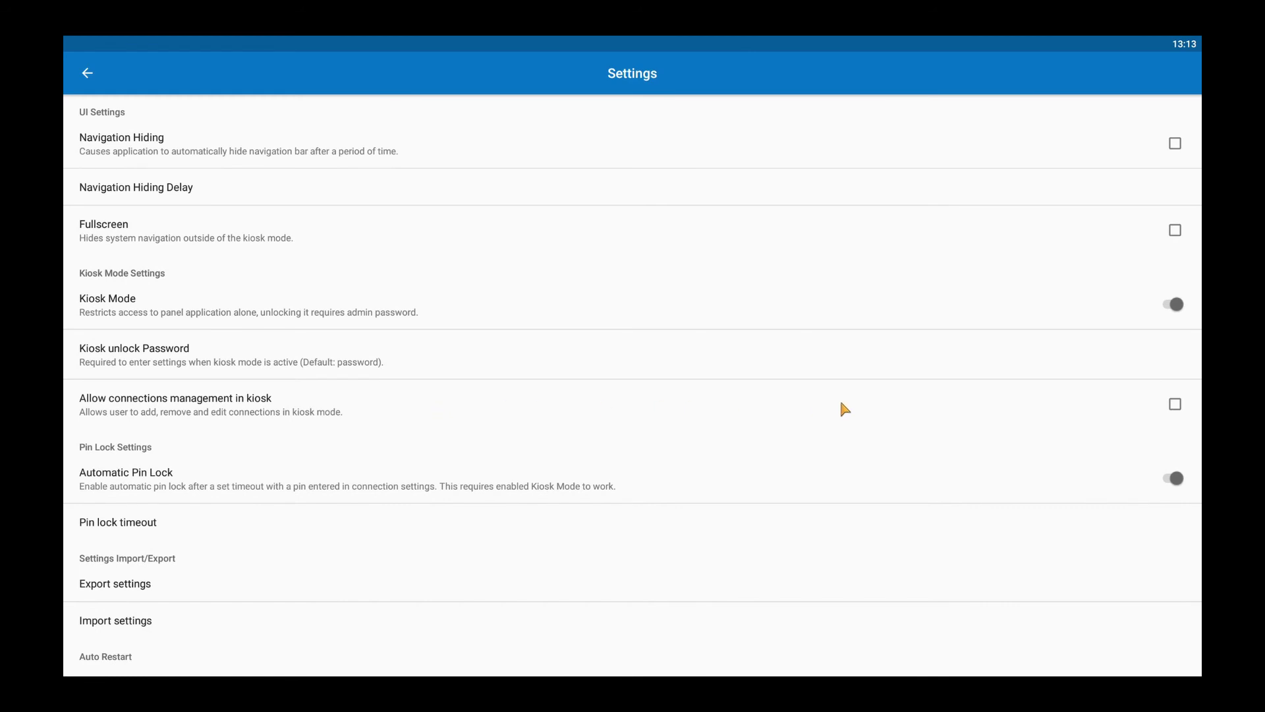
pyautogui.click(1184, 408)
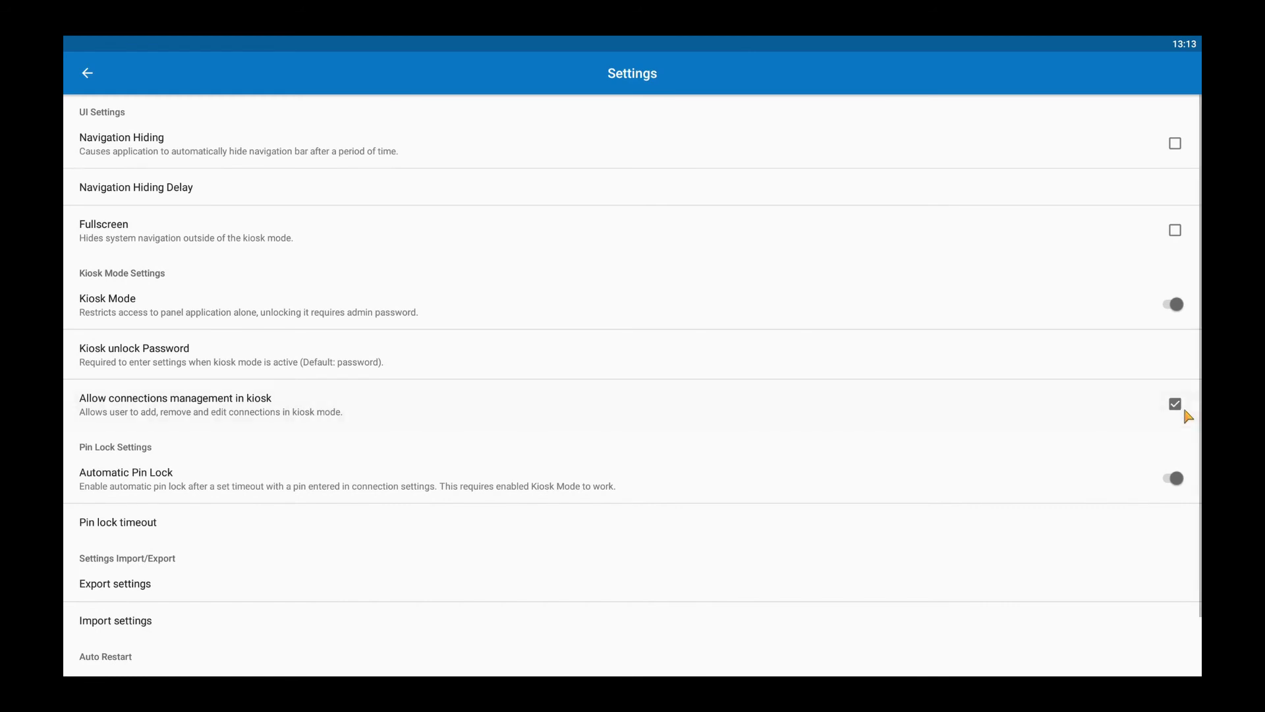
pyautogui.click(89, 77)
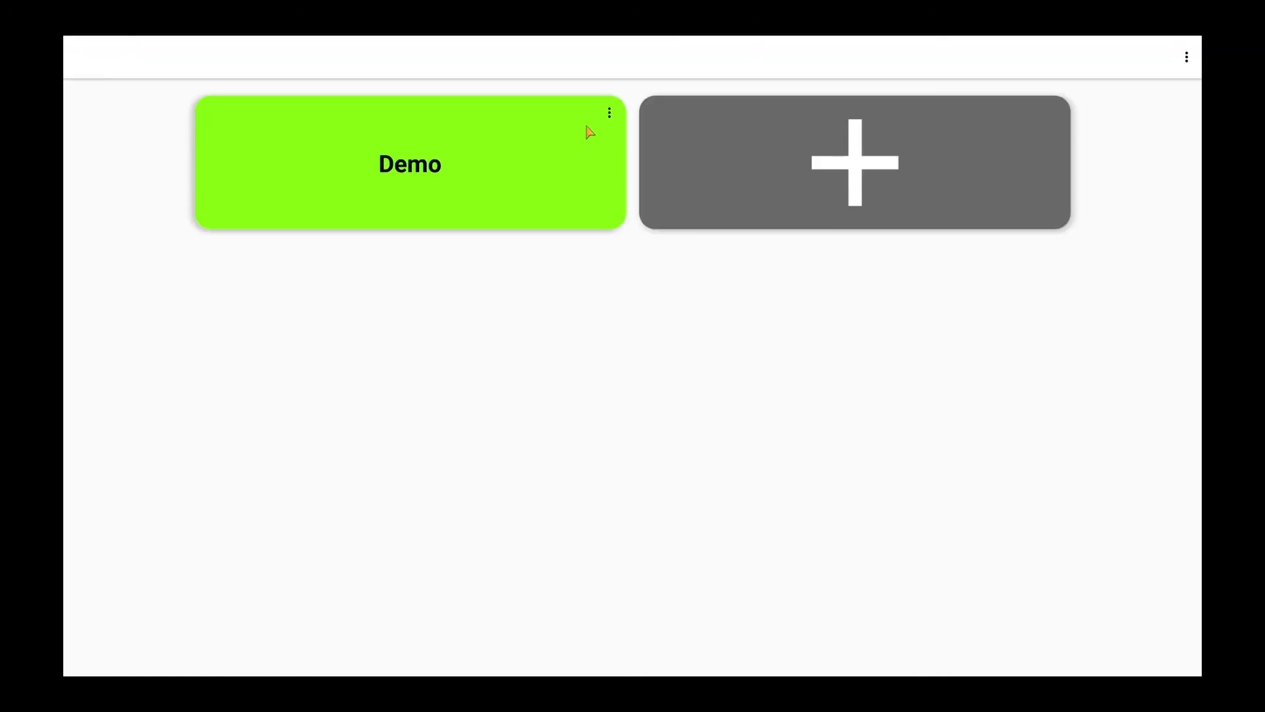
pyautogui.click(612, 118)
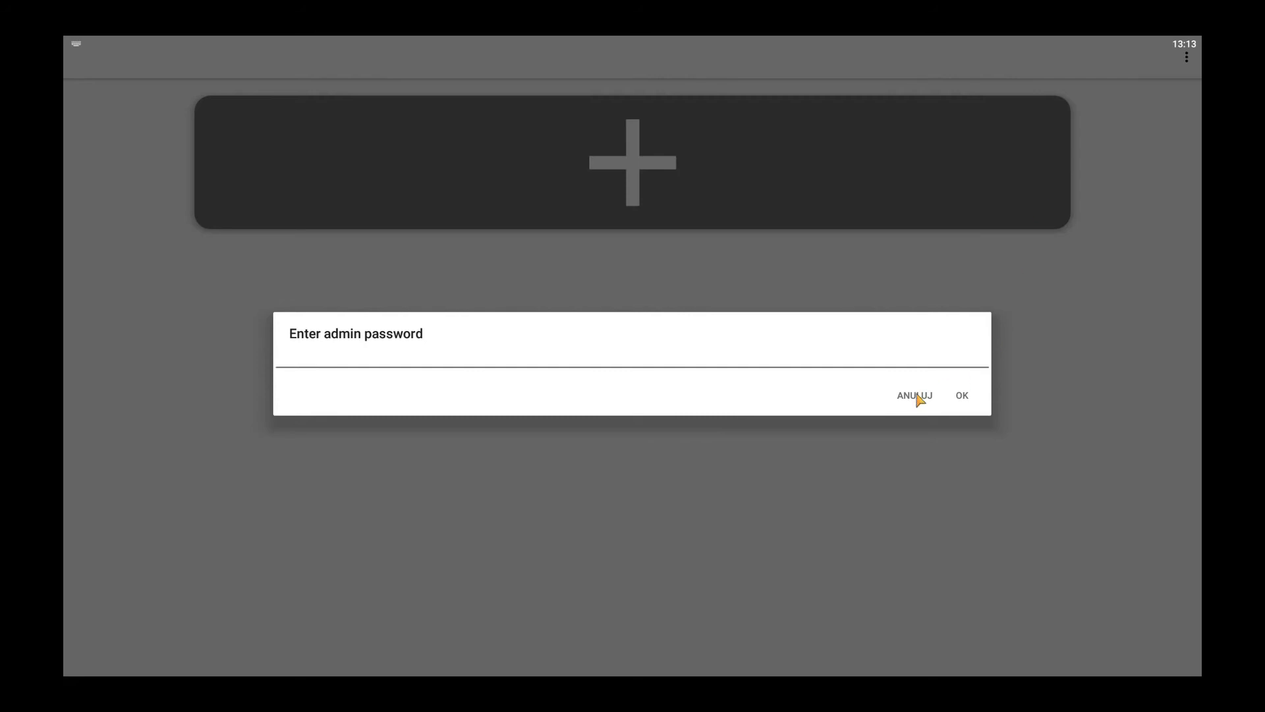
# Step: Unlock settings with the admin password and import iSMA_export.json, overwriting the current settings
pyautogui.write('12341234')
pyautogui.click(966, 397)
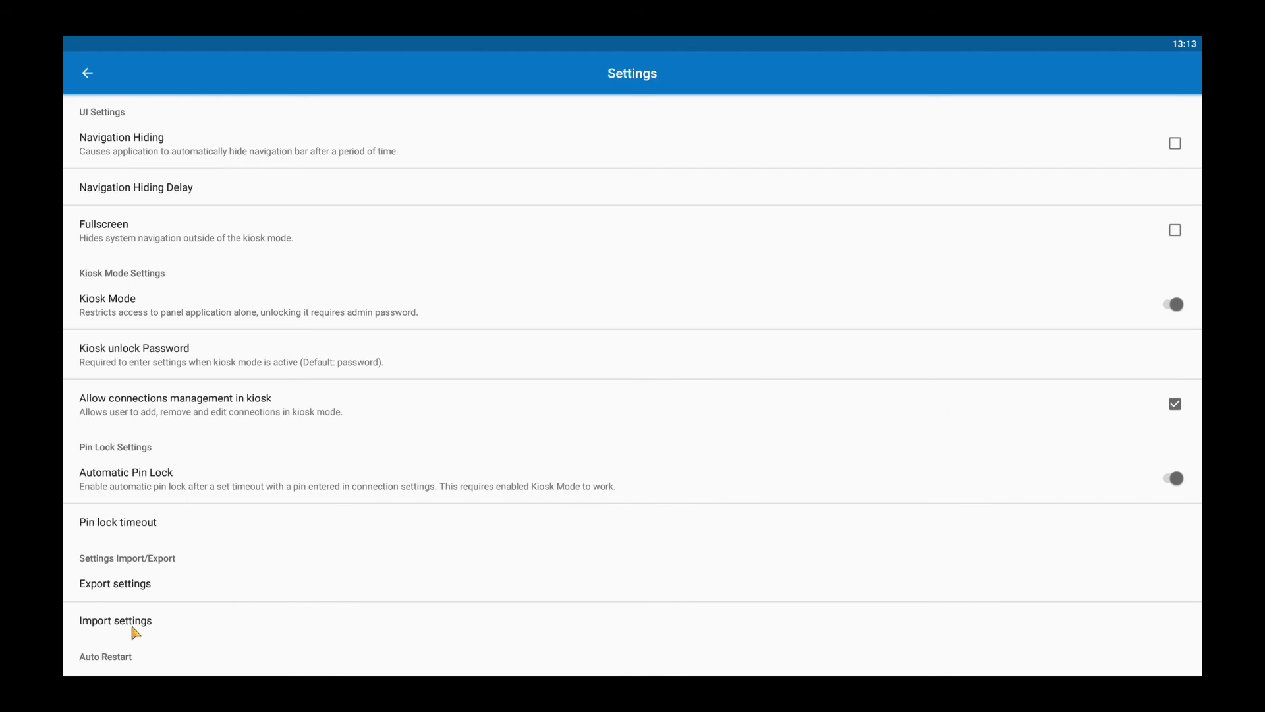
pyautogui.click(133, 629)
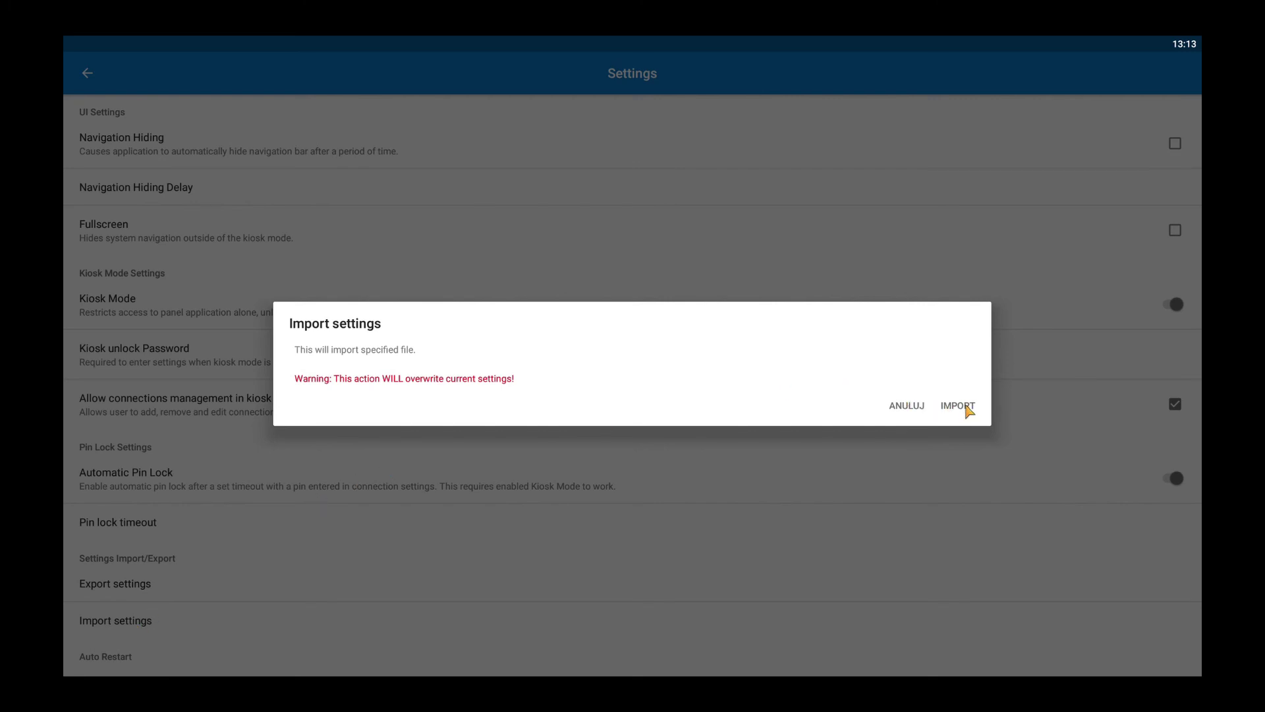
pyautogui.click(959, 406)
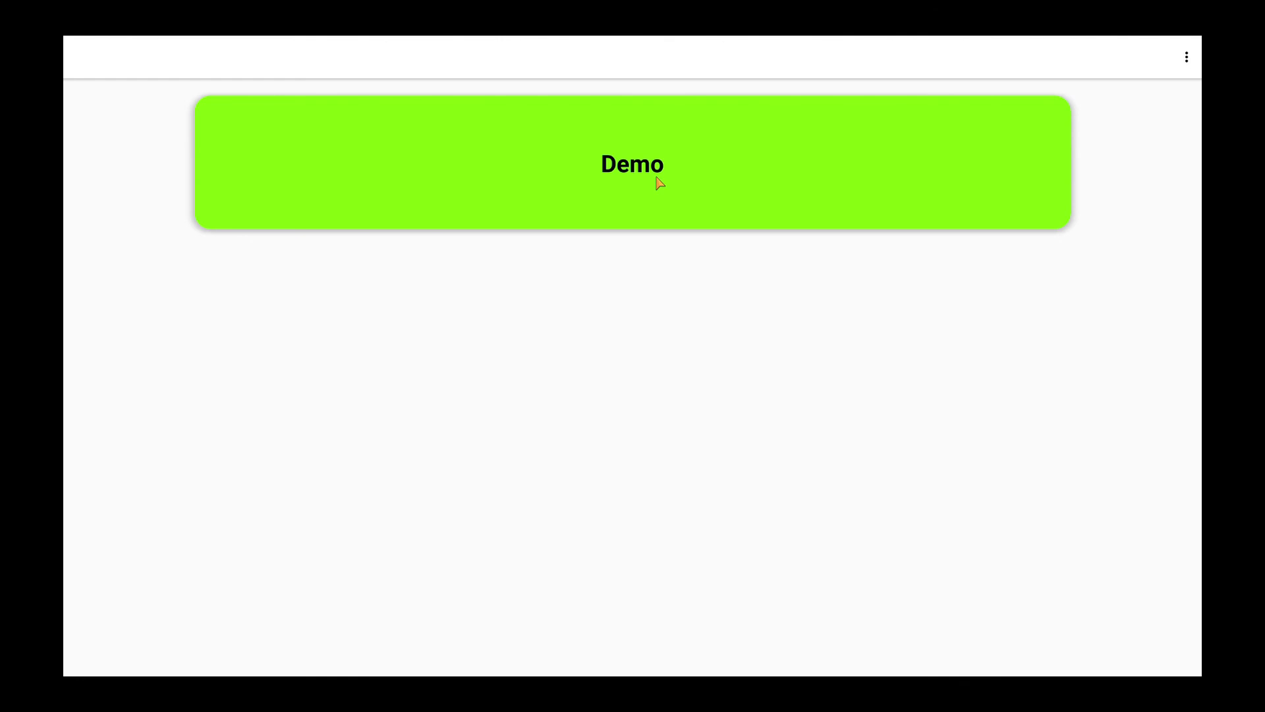
# Step: Open the Demo panel and enter its 4-digit PIN to start authentication
pyautogui.click(659, 181)
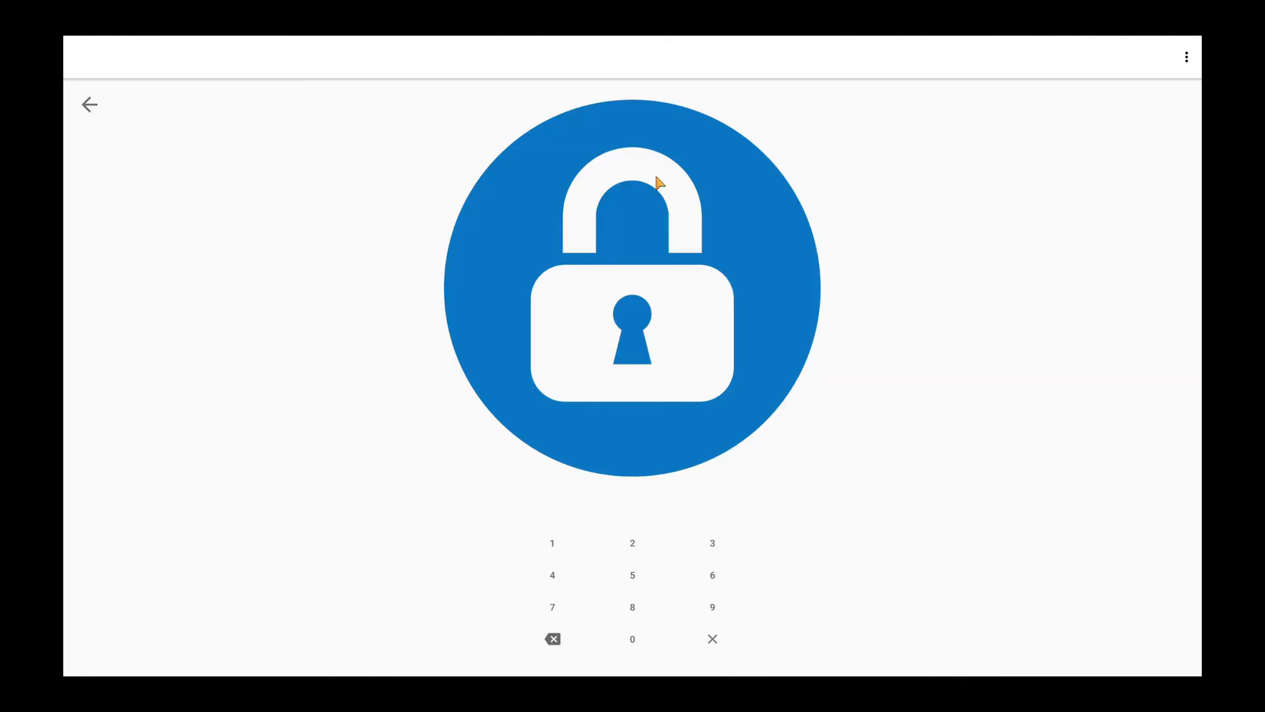
pyautogui.click(564, 578)
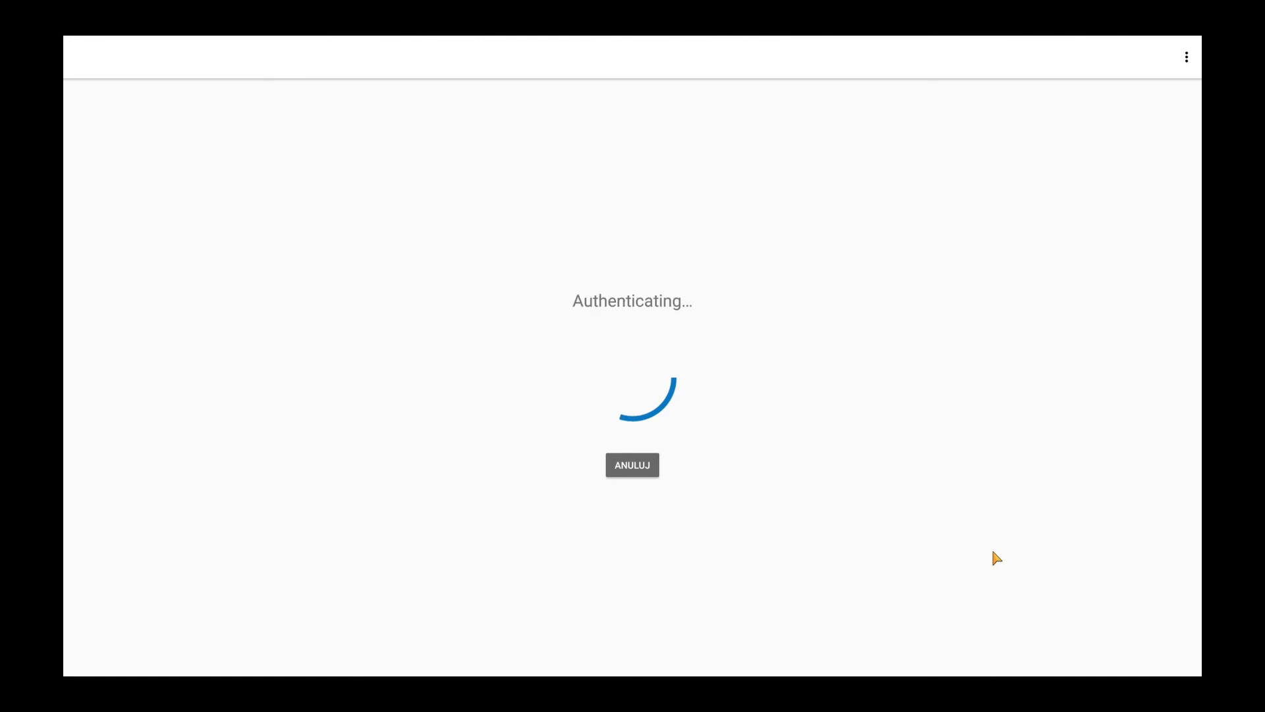